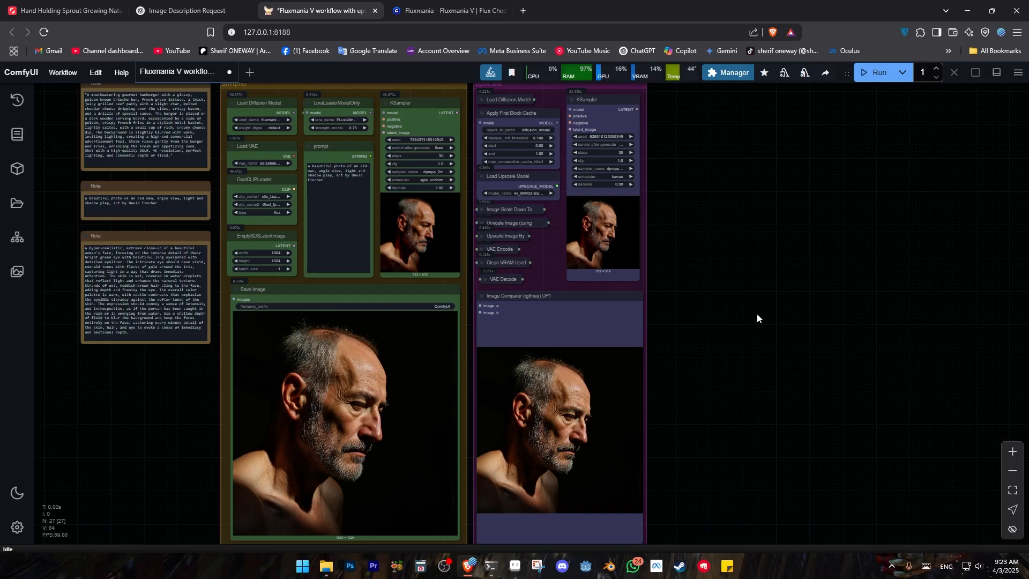
# - Examine the old man portrait in the Image Comparer node up close, checking the skin and beard detail of the upscaled result
pyautogui.scroll(5, 699, 409)
pyautogui.scroll(2, 705, 408)
pyautogui.moveTo(725, 408); pyautogui.dragTo(1019, 450)
pyautogui.scroll(-3, 901, 441)
pyautogui.scroll(-1, 332, 399)
pyautogui.scroll(5, 912, 443)
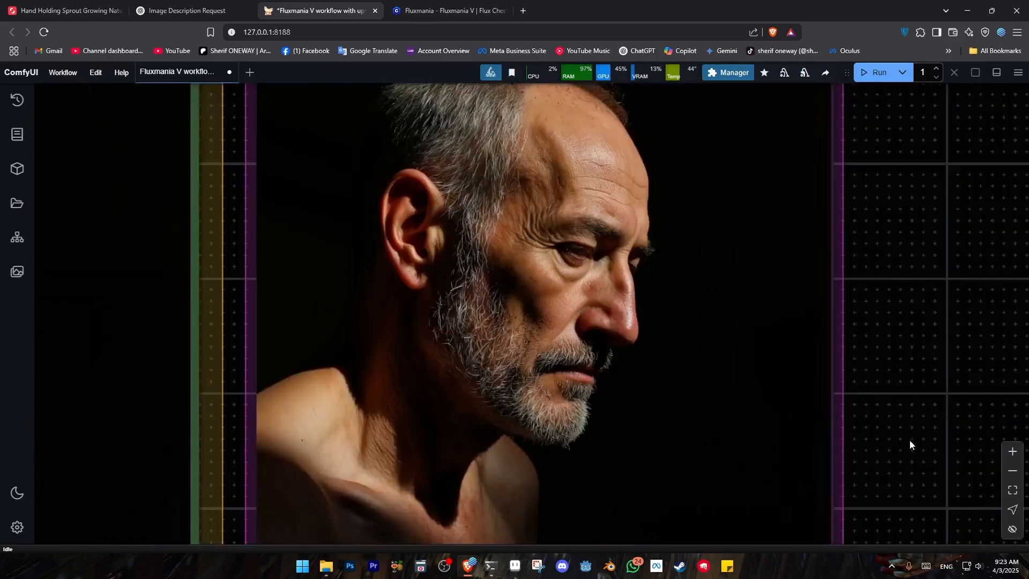
pyautogui.scroll(4, 675, 338)
pyautogui.scroll(-3, 709, 397)
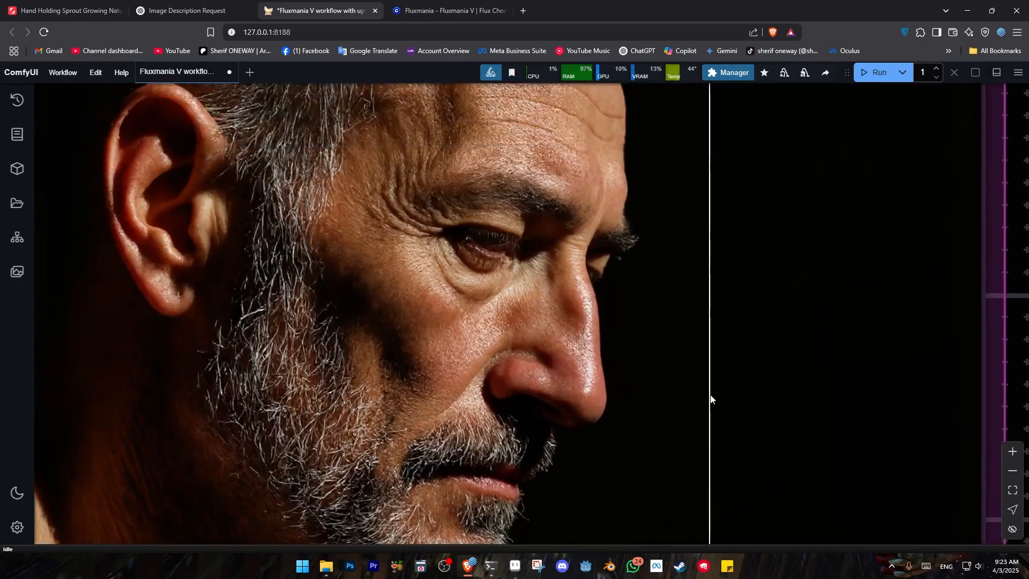
pyautogui.scroll(-5, 733, 375)
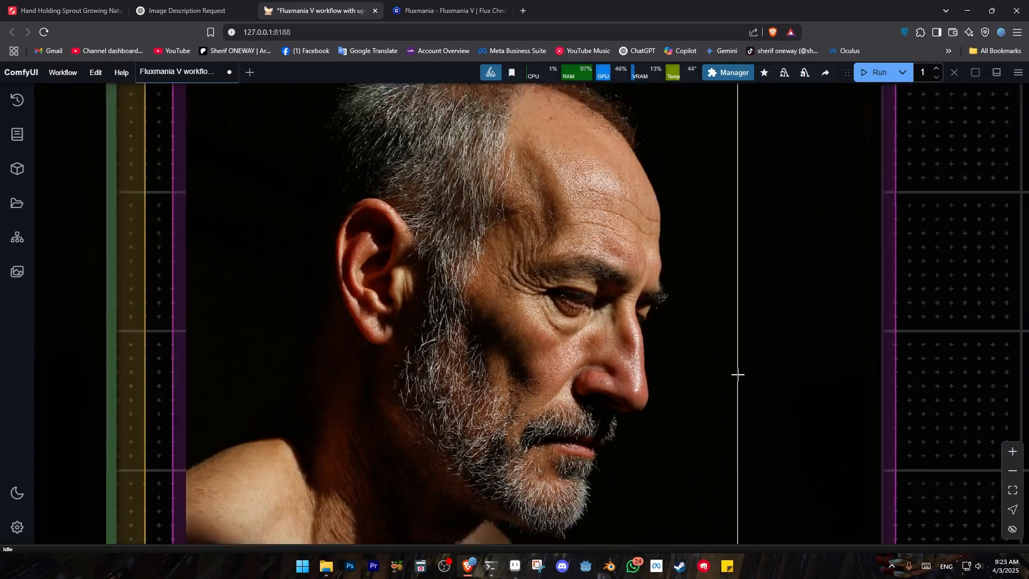
pyautogui.scroll(-5, 783, 384)
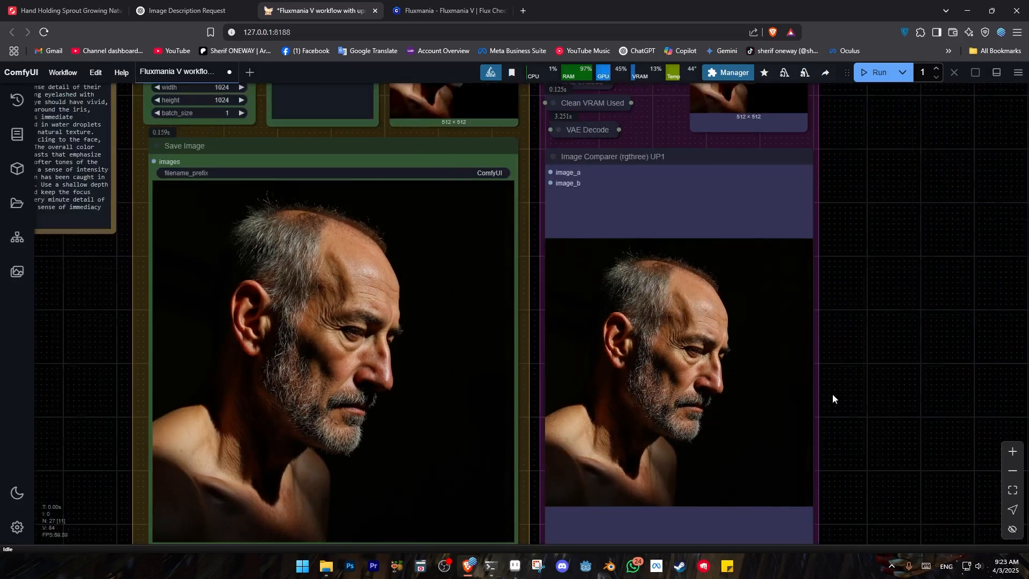
pyautogui.scroll(-5, 832, 393)
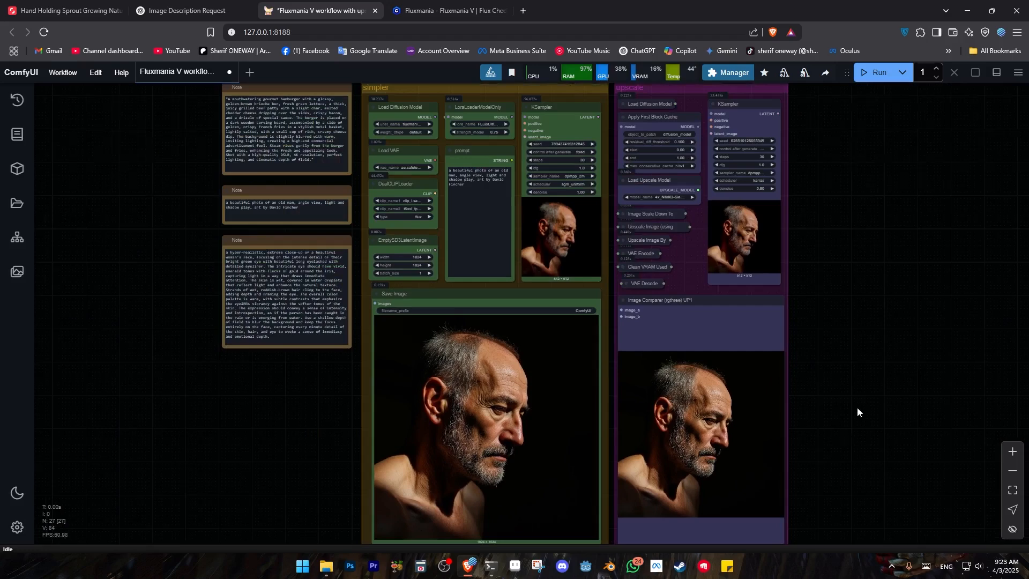
pyautogui.moveTo(857, 409); pyautogui.dragTo(790, 405)
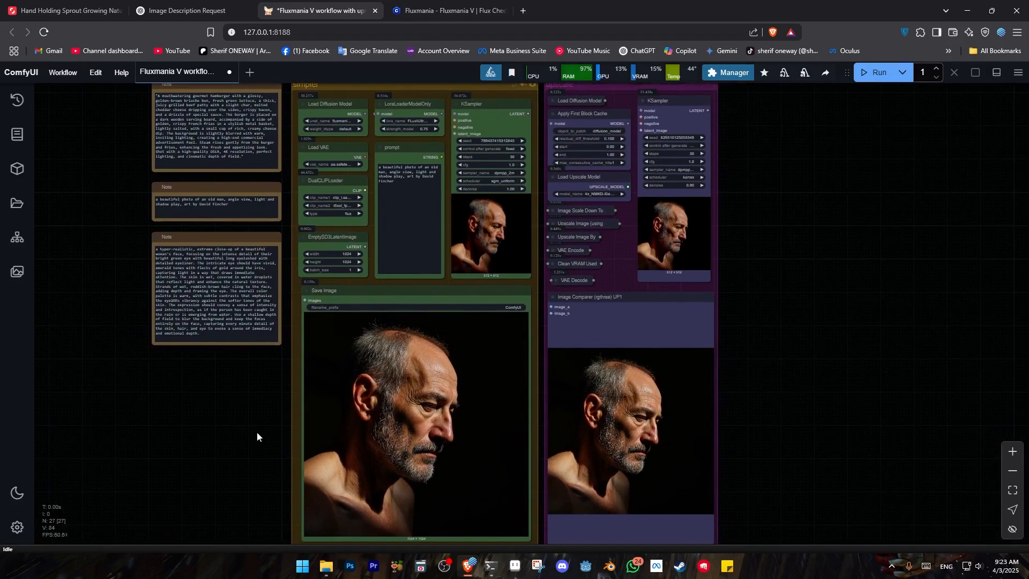
# - View the Shutterstock sprout photo and the ChatGPT prompt describing it, ending back at the Fluxmania V workflow
pyautogui.click(69, 11)
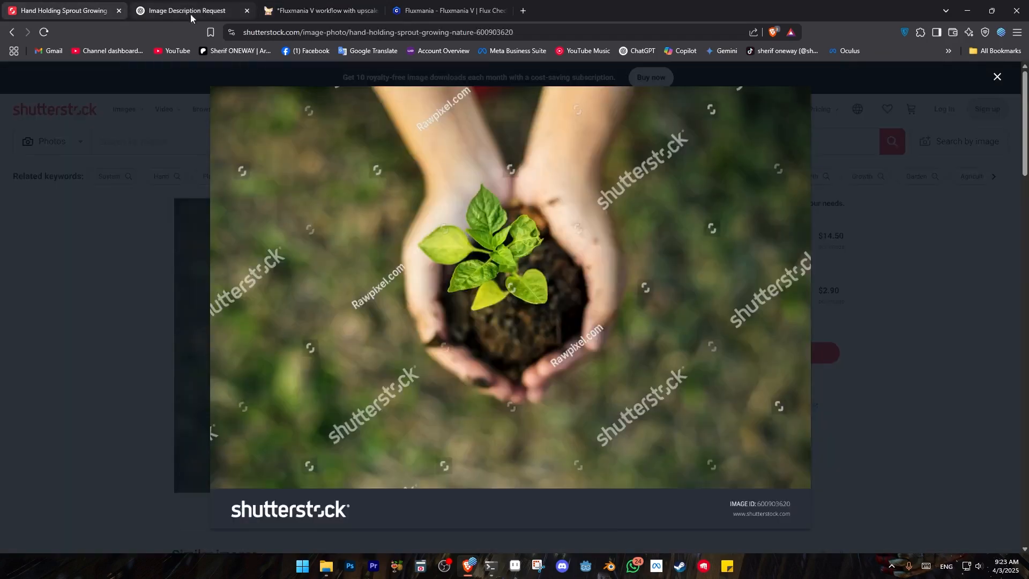
pyautogui.click(205, 12)
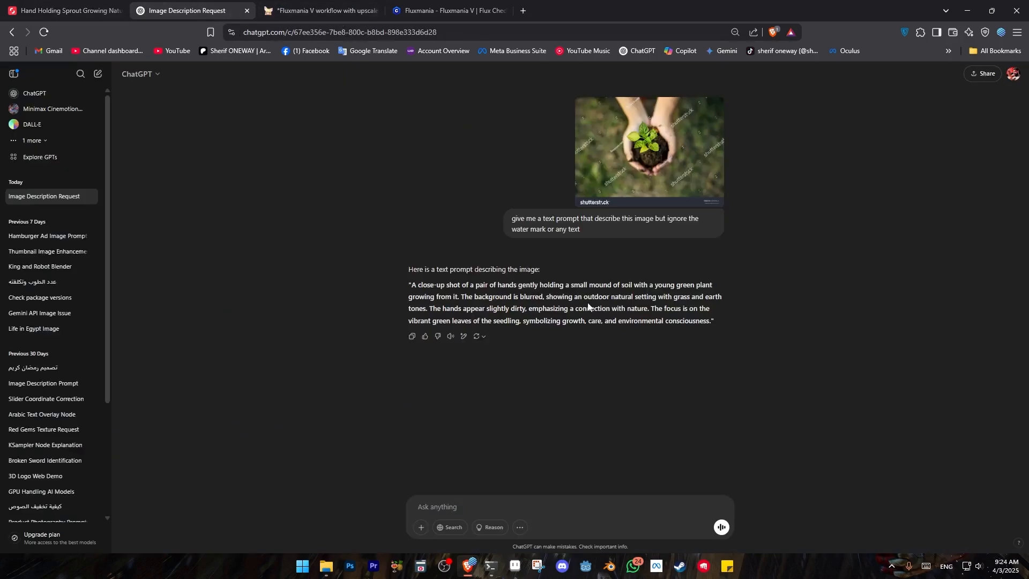
pyautogui.click(312, 12)
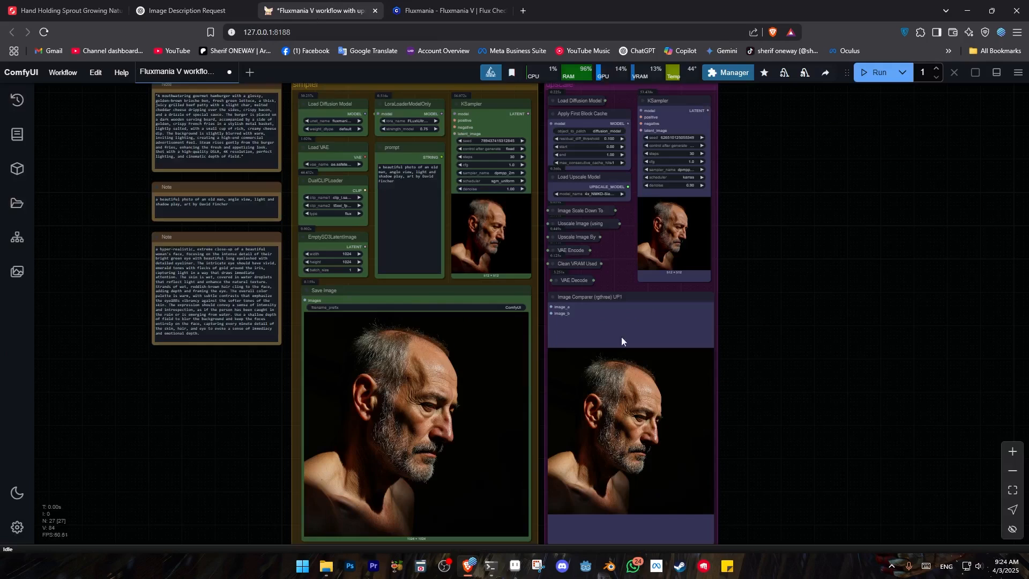
# - View the Fluxmania V model files on Civitai and check the ComfyUI models\unet folder for fluxmania_V.safetensors
pyautogui.hotkey('ctrl', 'Tab')
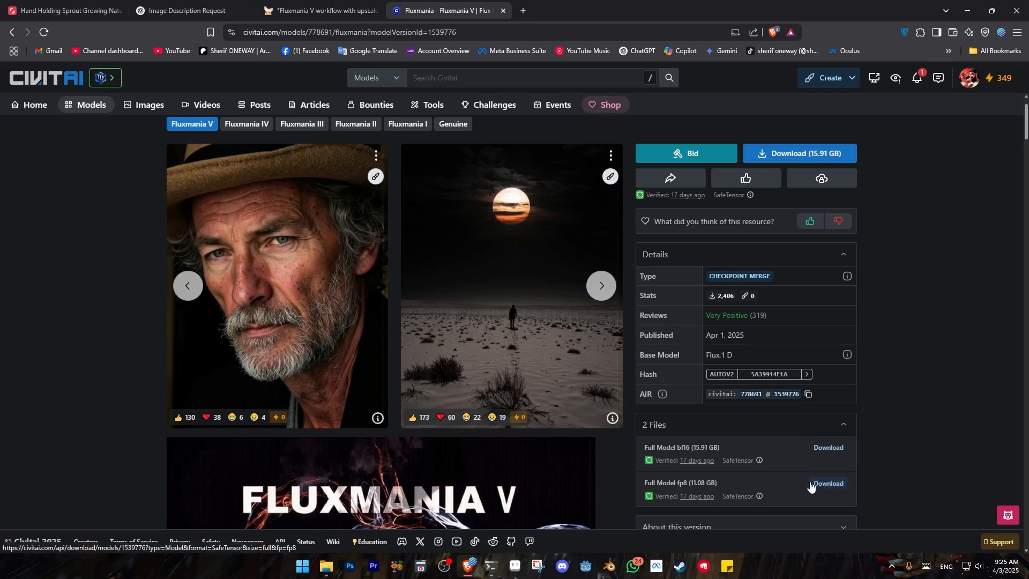
pyautogui.press('super+d')
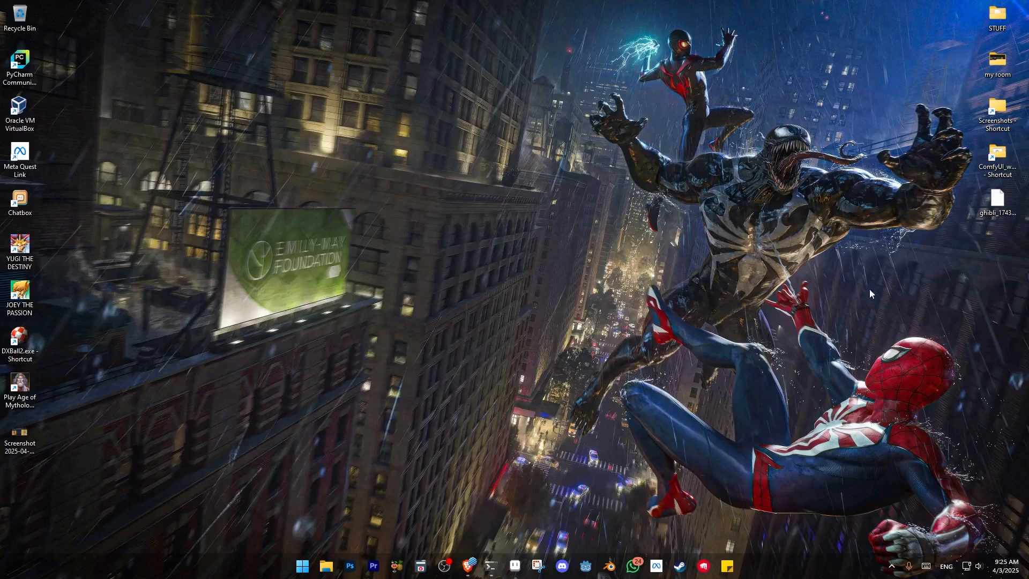
pyautogui.doubleClick(1003, 164)
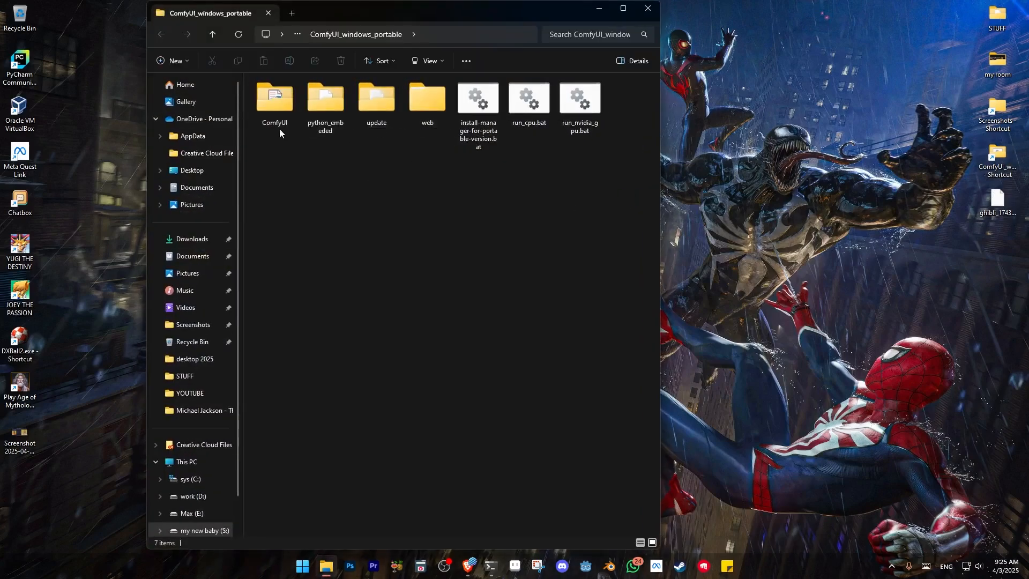
pyautogui.doubleClick(284, 118)
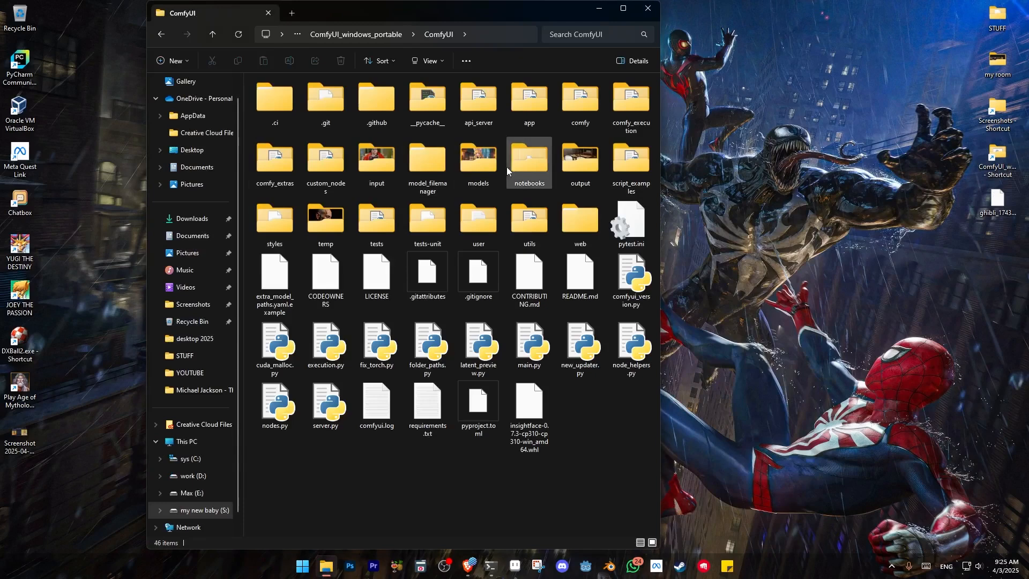
pyautogui.doubleClick(480, 167)
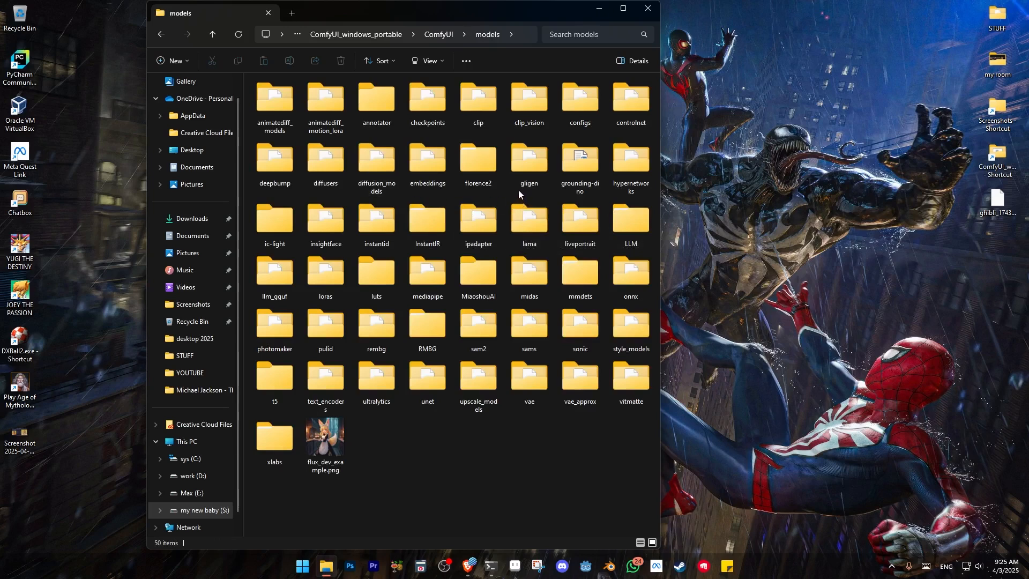
pyautogui.click(430, 375)
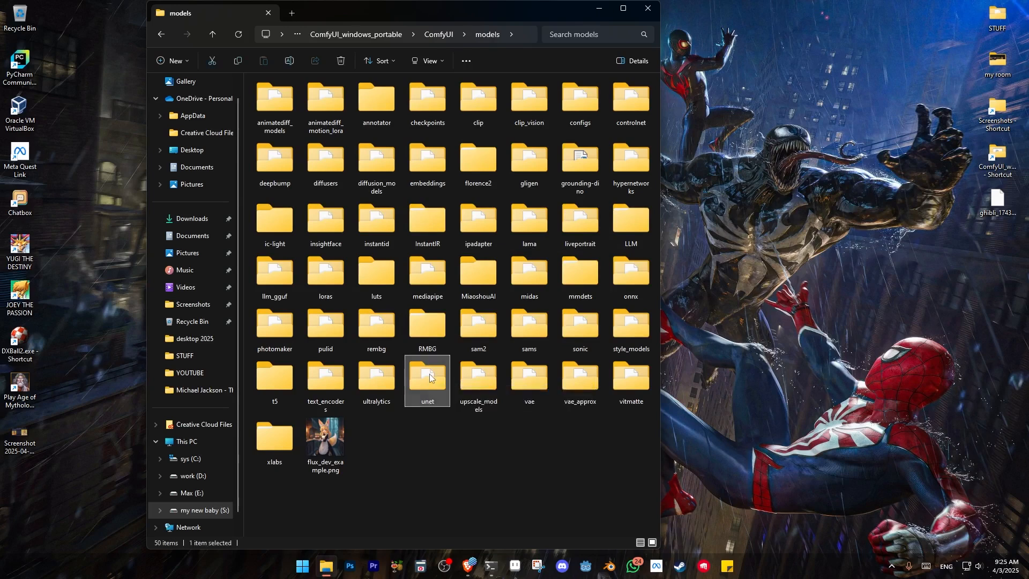
pyautogui.doubleClick(429, 376)
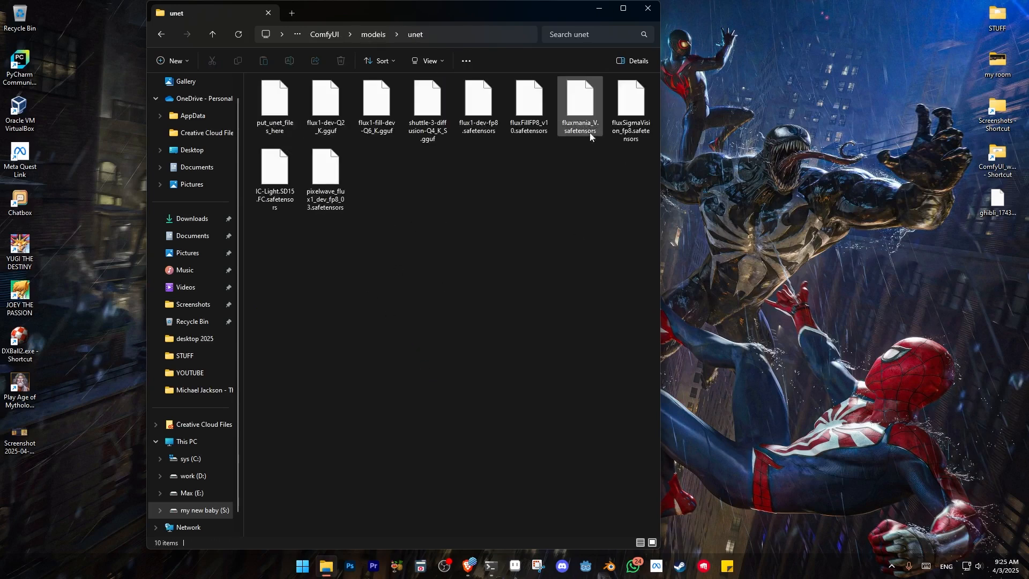
pyautogui.click(649, 9)
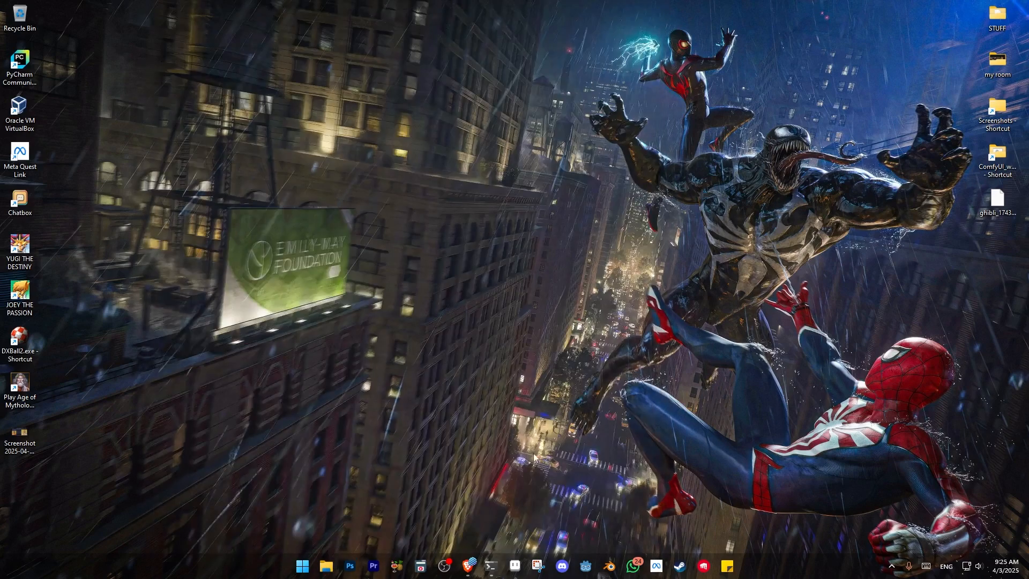
# - Return to the ComfyUI workflow and view the available unet_name models in the simpler group's Load Diffusion Model node
pyautogui.click(469, 566)
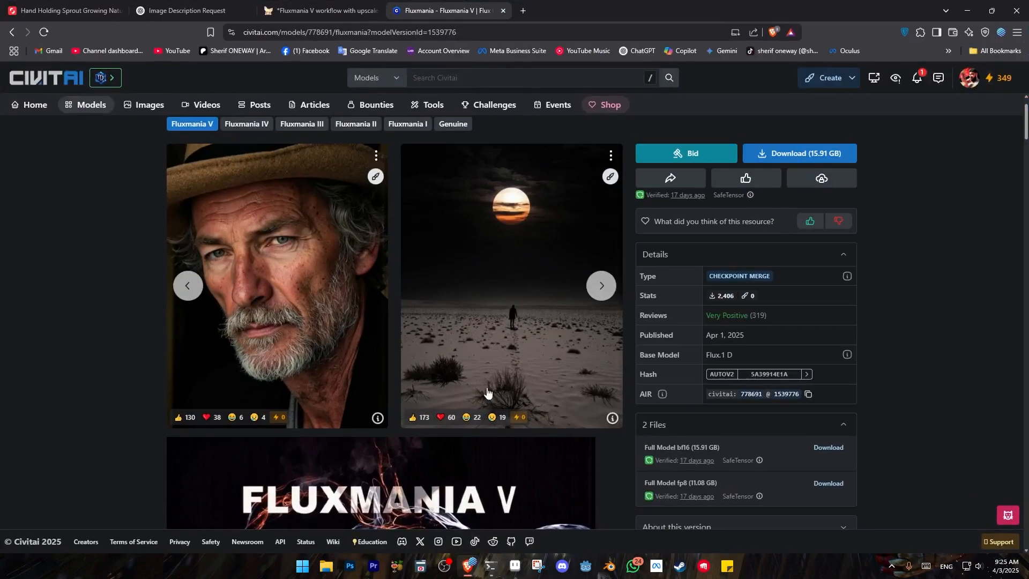
pyautogui.click(332, 11)
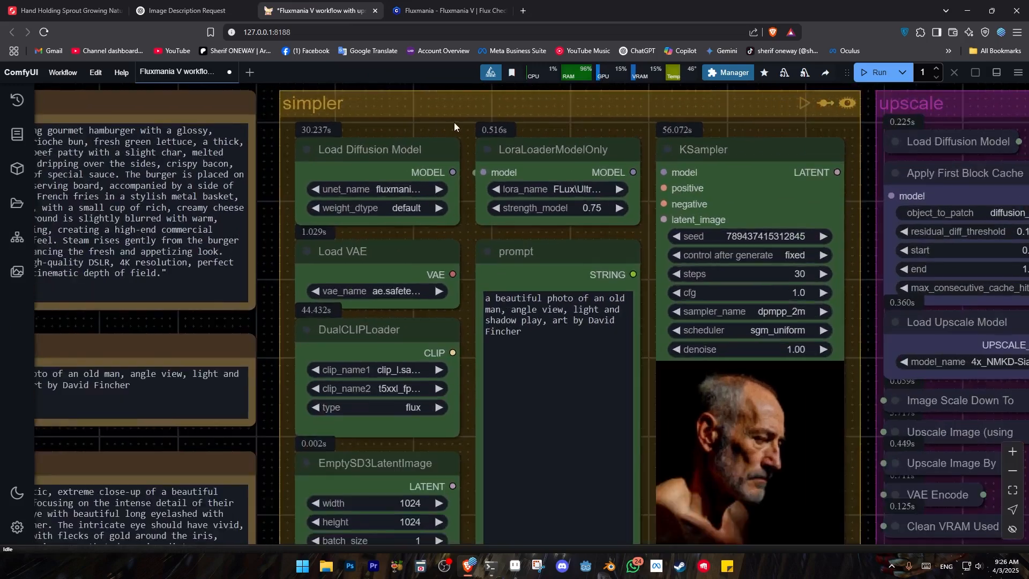
pyautogui.scroll(2, 454, 122)
pyautogui.click(405, 178)
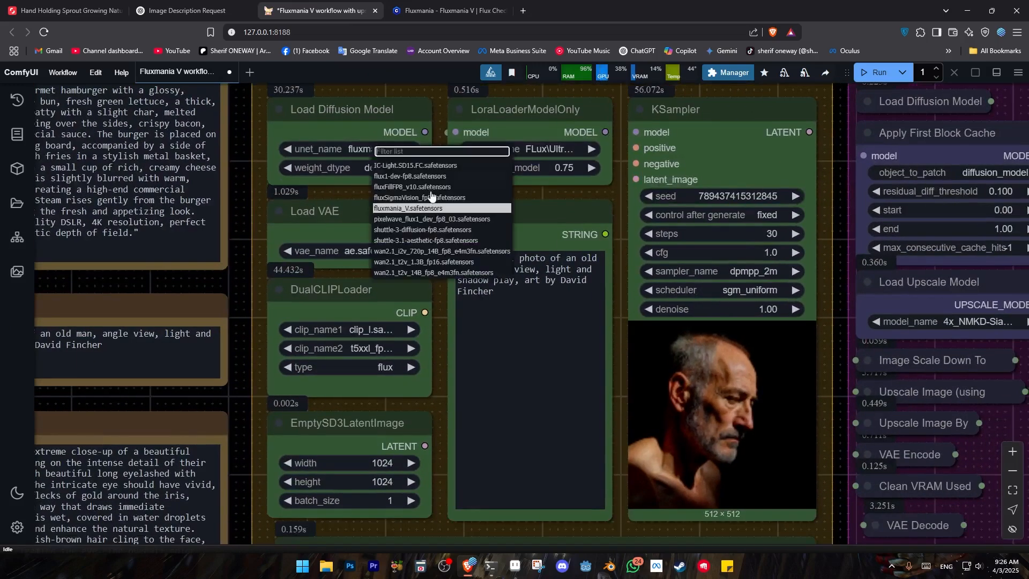
pyautogui.click(386, 90)
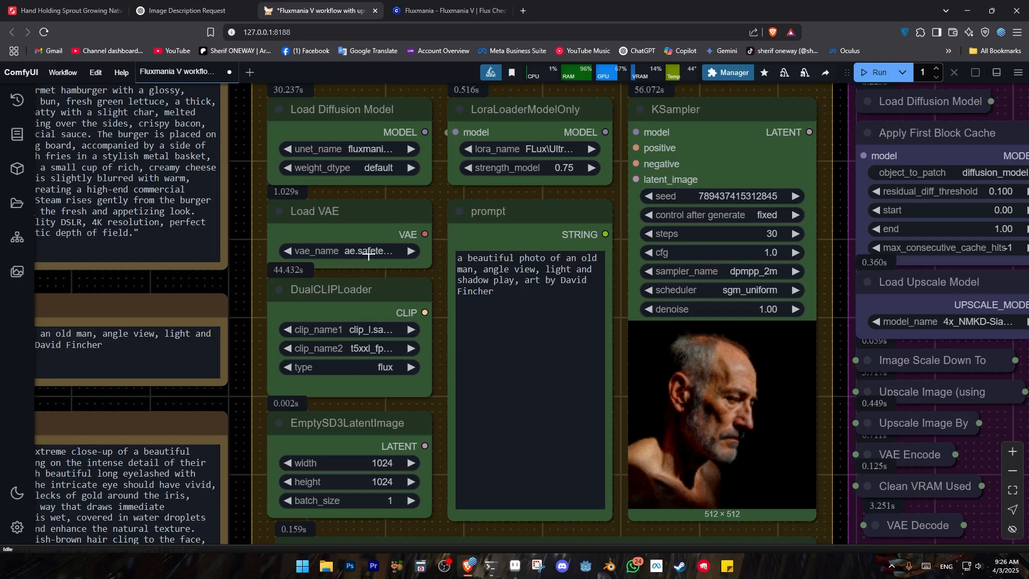
# - View the available text encoder files in the DualCLIPLoader node without changing the selection
pyautogui.click(371, 348)
pyautogui.click(351, 349)
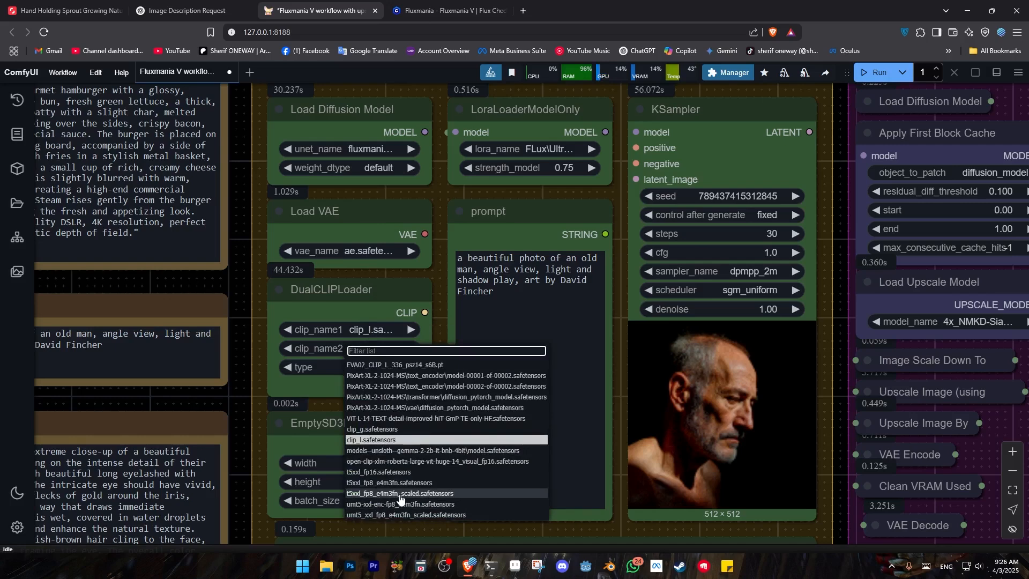
pyautogui.click(324, 300)
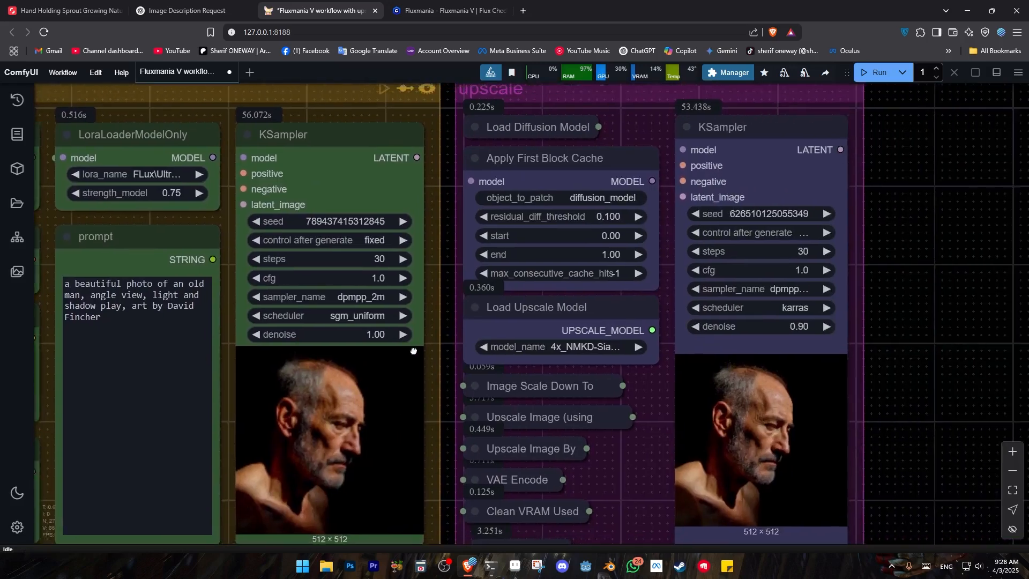
# - Expand the upscale group's Load Diffusion Model node to view its model setting, and collapse it again
pyautogui.moveTo(419, 351); pyautogui.dragTo(367, 358)
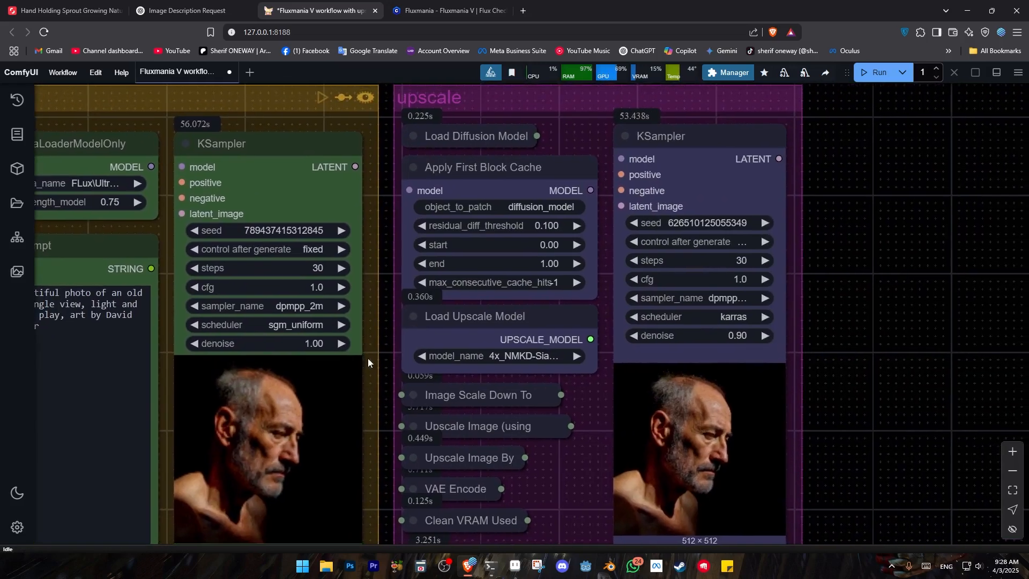
pyautogui.click(420, 137)
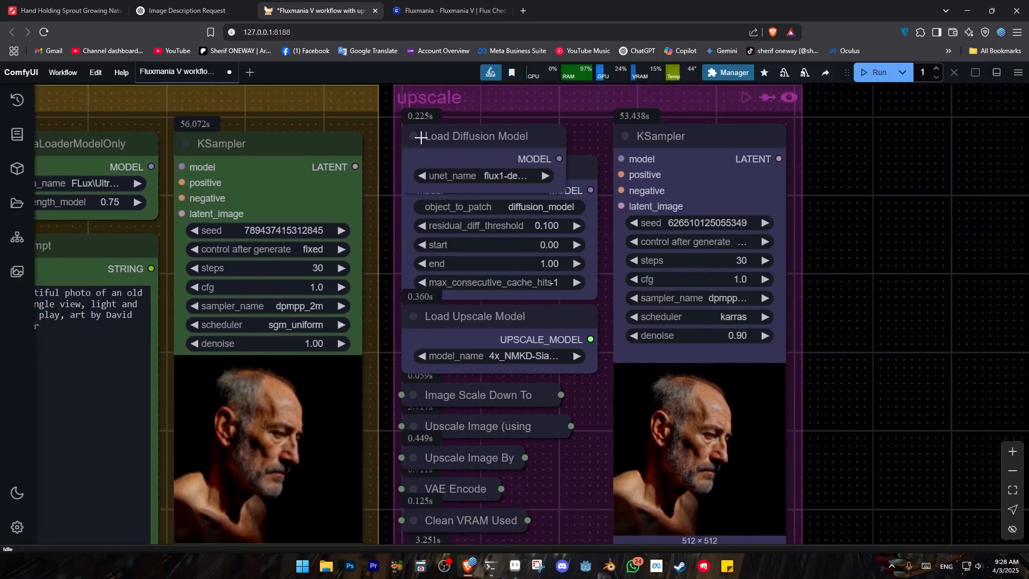
pyautogui.click(420, 137)
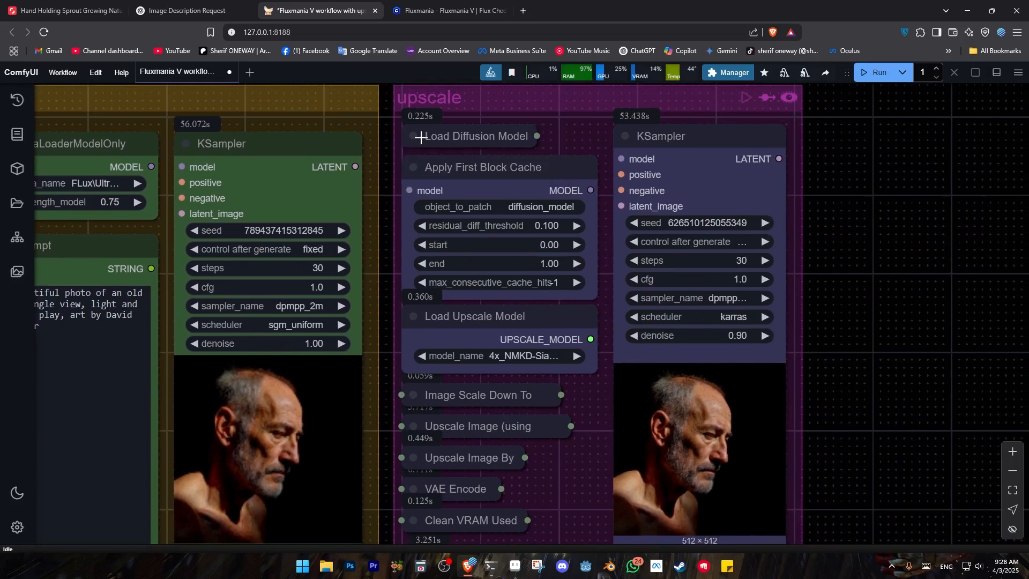
pyautogui.scroll(-2, 599, 236)
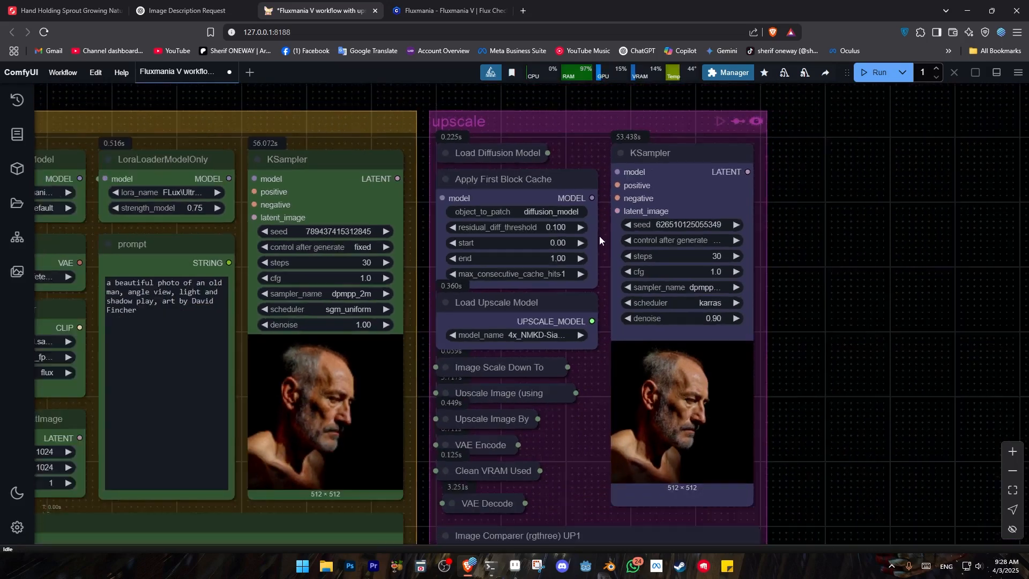
pyautogui.moveTo(601, 287); pyautogui.dragTo(863, 281)
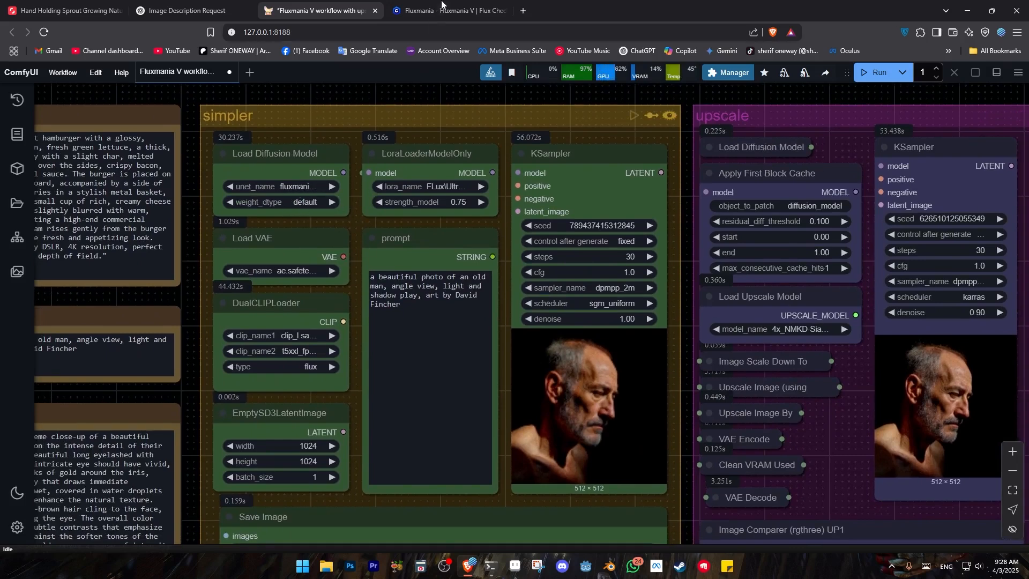
# - Browse the Fluxmania V sample gallery on Civitai and open the stormy sunset landscape image with its generation data
pyautogui.hotkey('ctrl', 'Tab')
pyautogui.click(187, 286)
pyautogui.click(187, 286)
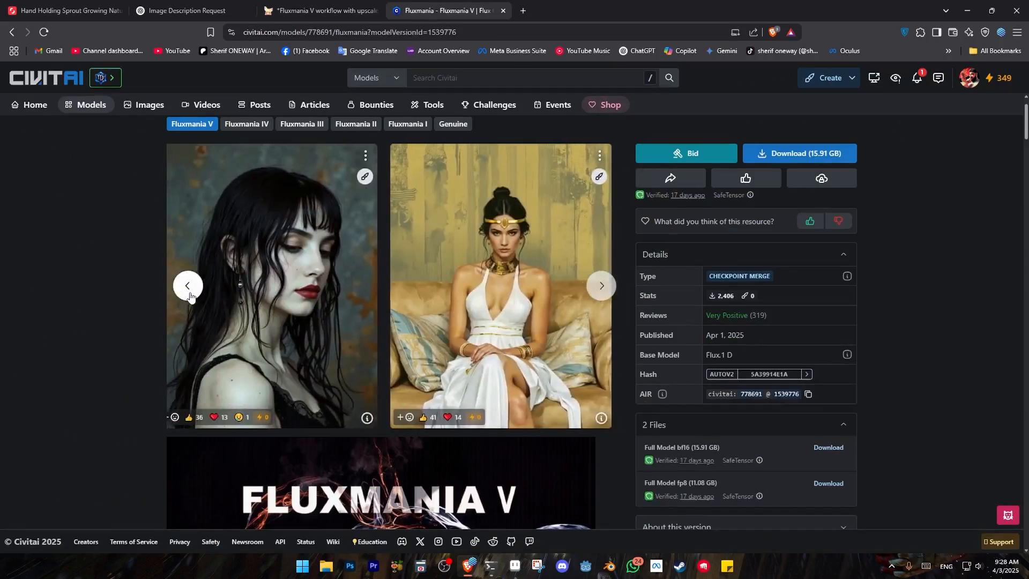
pyautogui.click(188, 289)
pyautogui.click(190, 295)
pyautogui.click(191, 295)
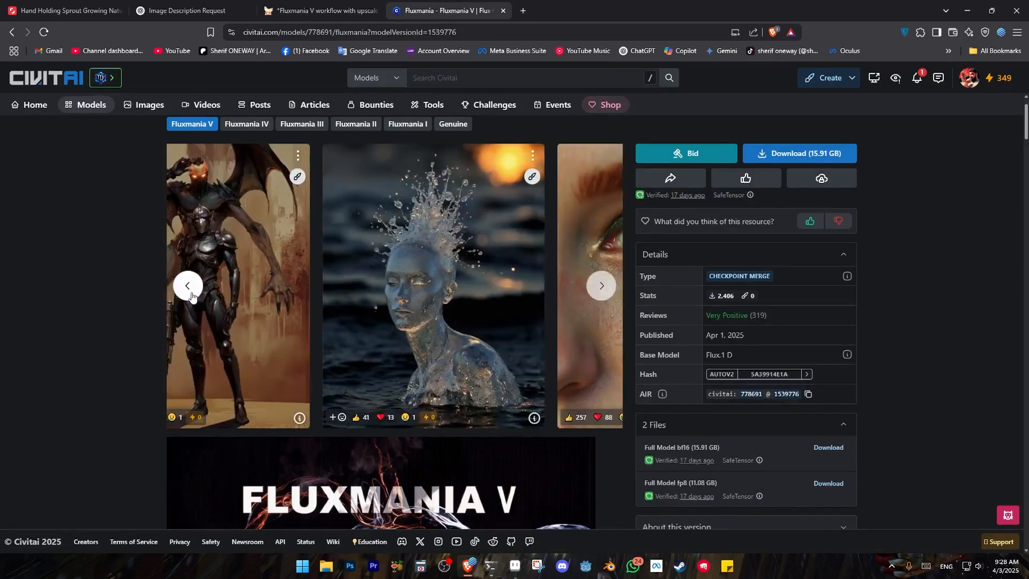
pyautogui.click(188, 288)
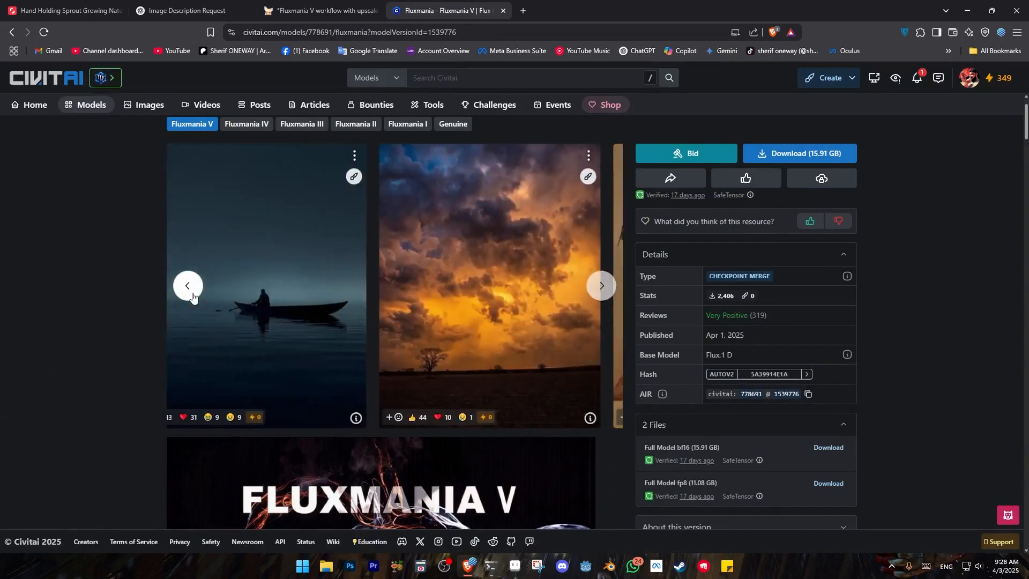
pyautogui.click(529, 330)
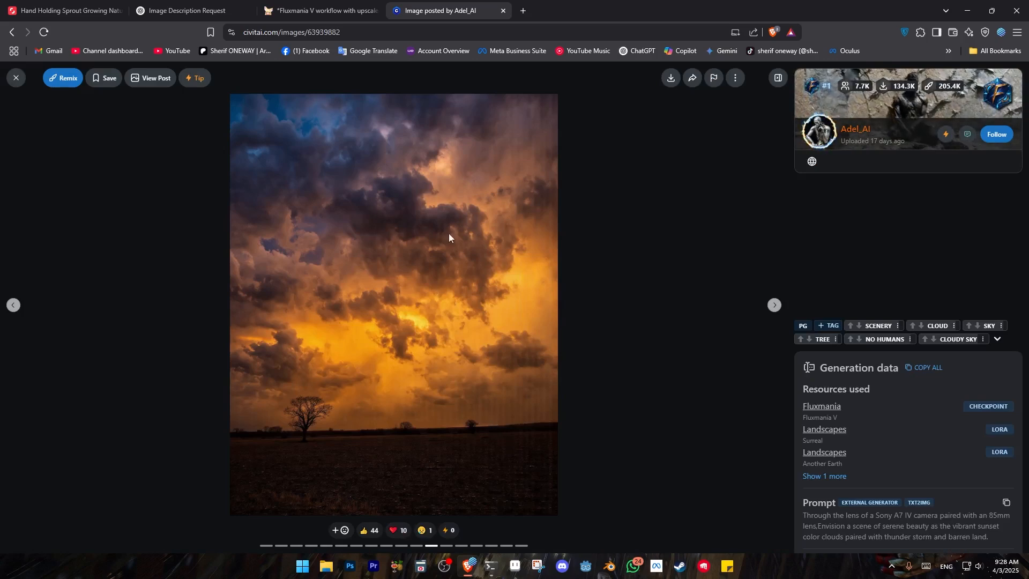
# - Return to the ComfyUI workflow, view the available GGUF models in the upscale group's Load Diffusion Model node, and collapse it again
pyautogui.click(343, 15)
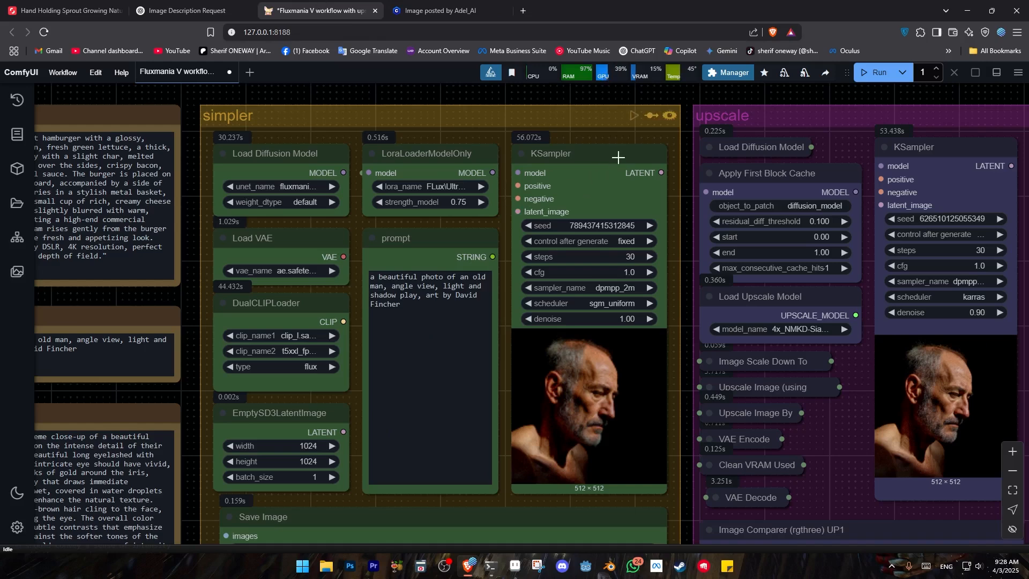
pyautogui.click(709, 147)
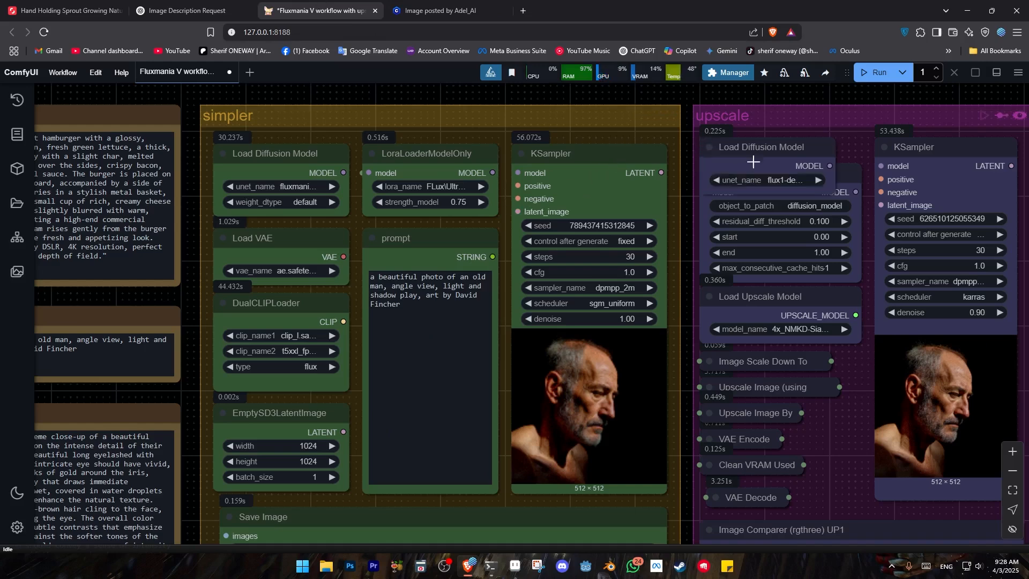
pyautogui.click(779, 181)
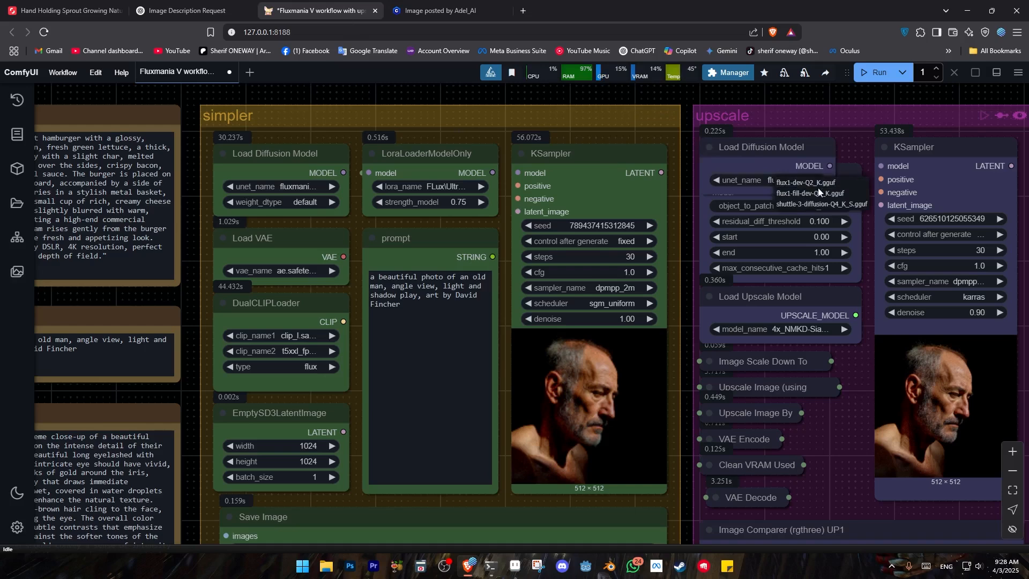
pyautogui.click(709, 147)
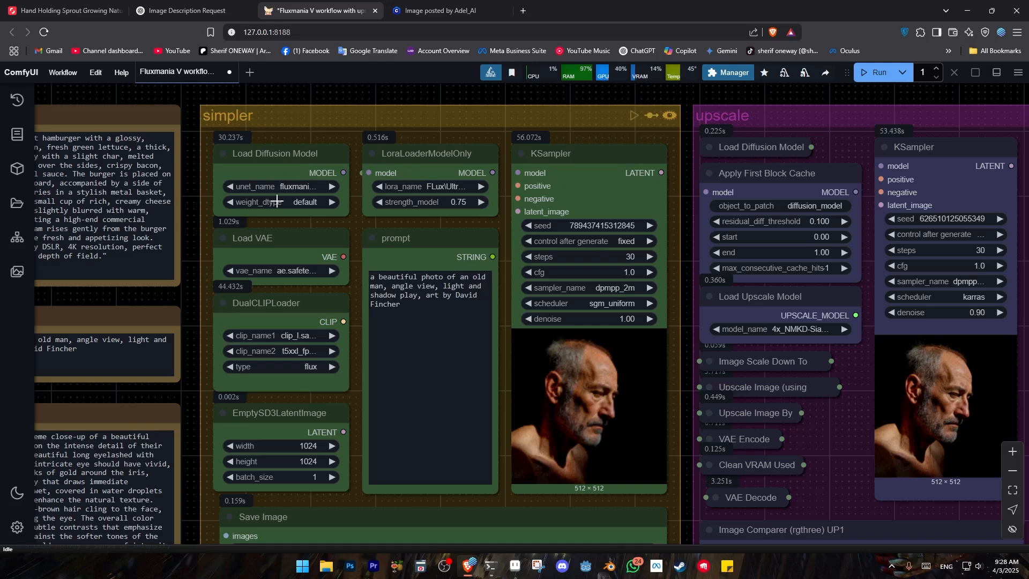
# - Select the simpler and upscale groups' Load Diffusion Model nodes in turn, followed by the Apply First Block Cache node, to examine their settings
pyautogui.click(263, 153)
pyautogui.click(752, 148)
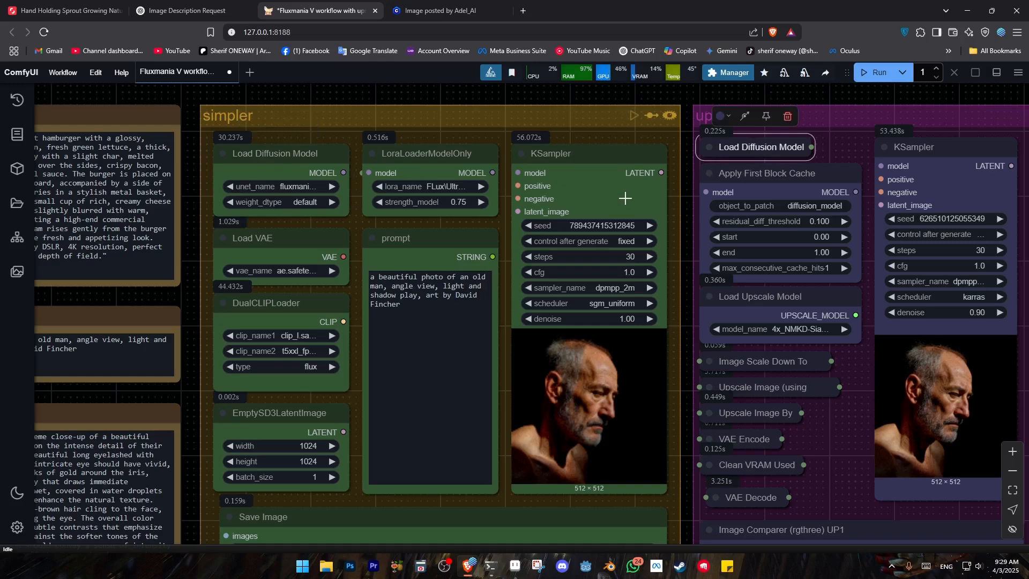
pyautogui.click(766, 180)
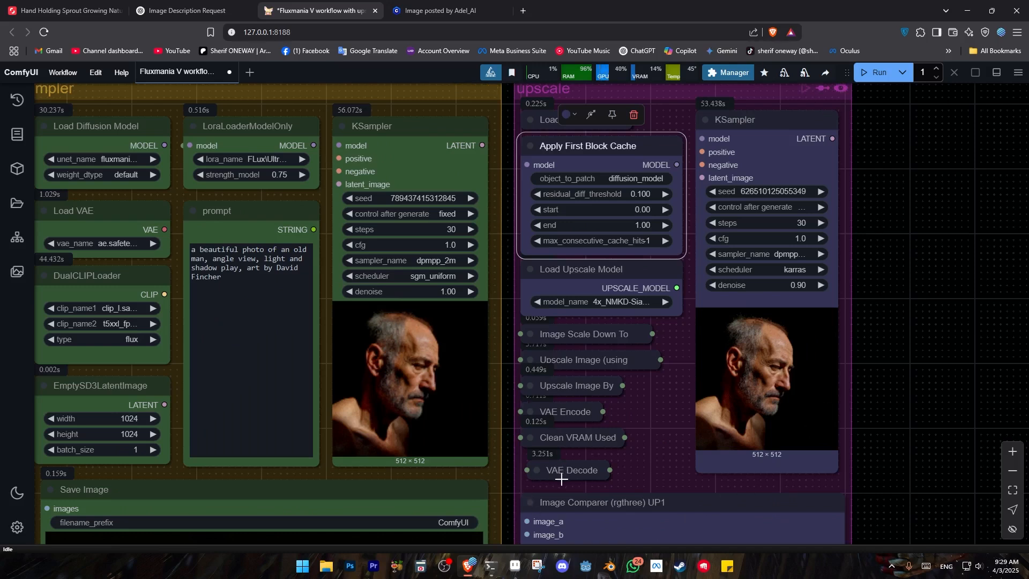
# - Expand the Image Scale Down To Size node to view its settings and collapse it, and briefly collapse and reopen the Load Upscale Model node
pyautogui.click(536, 335)
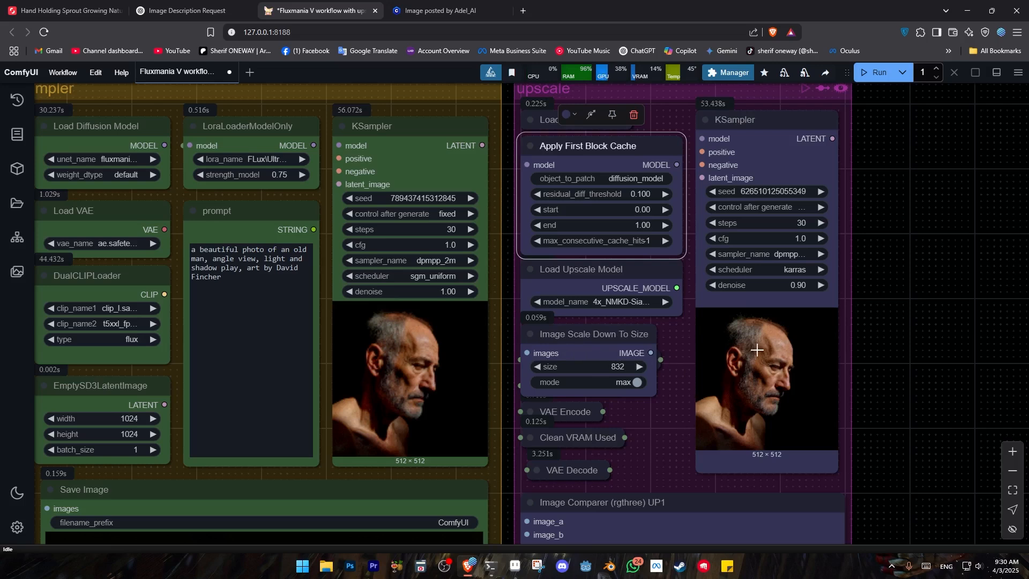
pyautogui.click(531, 334)
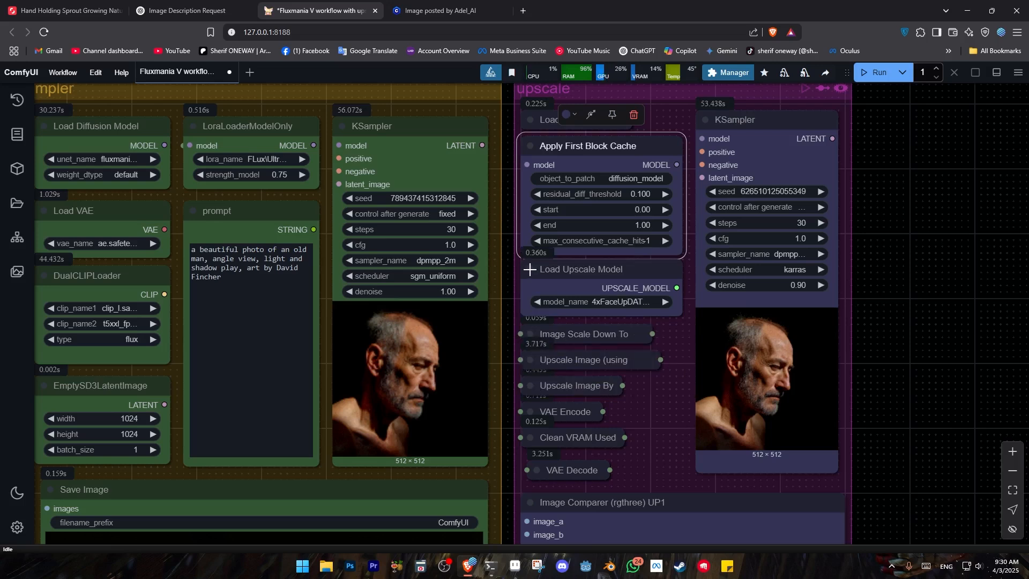
pyautogui.click(530, 269)
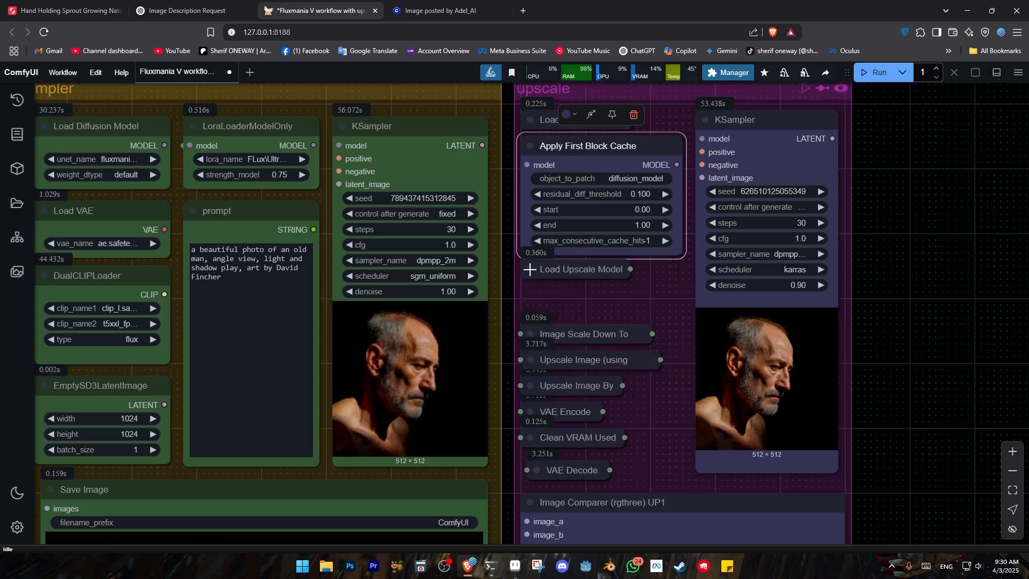
pyautogui.click(537, 269)
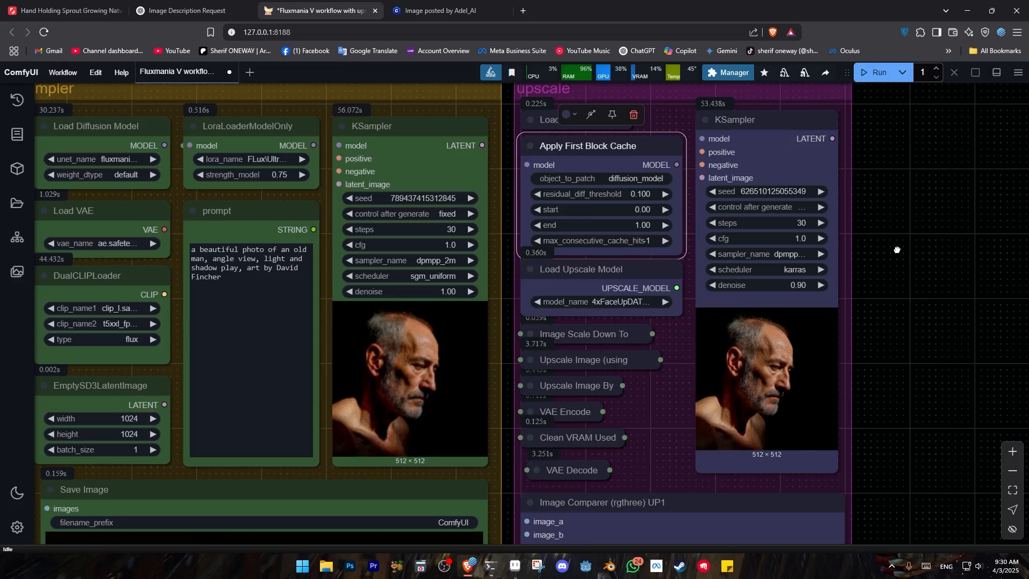
# - Clear the node selection and examine the portrait results in the Save Image and Image Comparer nodes along with the full workflow layout
pyautogui.click(918, 330)
pyautogui.moveTo(918, 330); pyautogui.dragTo(885, 285)
pyautogui.scroll(-1, 885, 285)
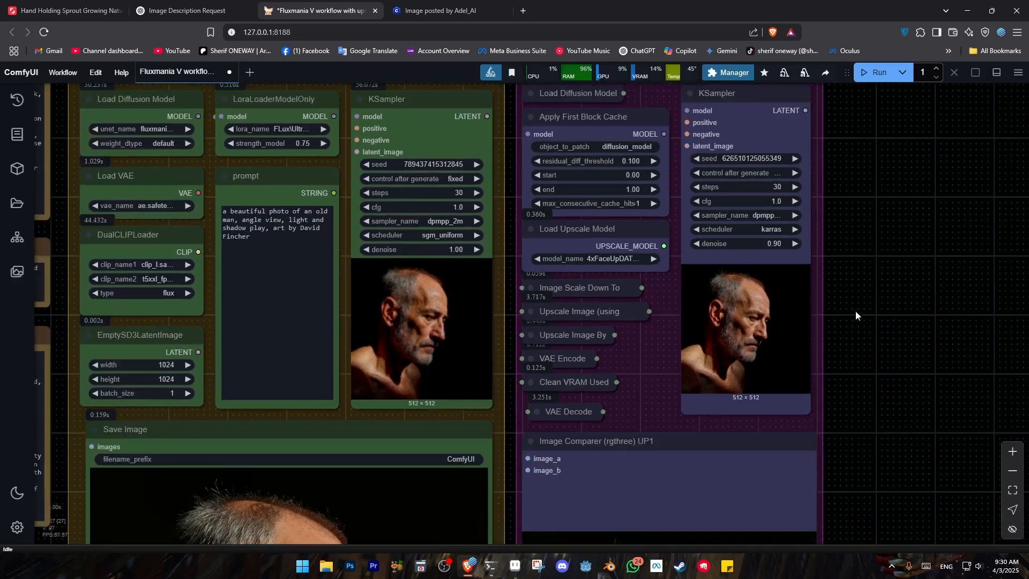
pyautogui.scroll(1, 824, 363)
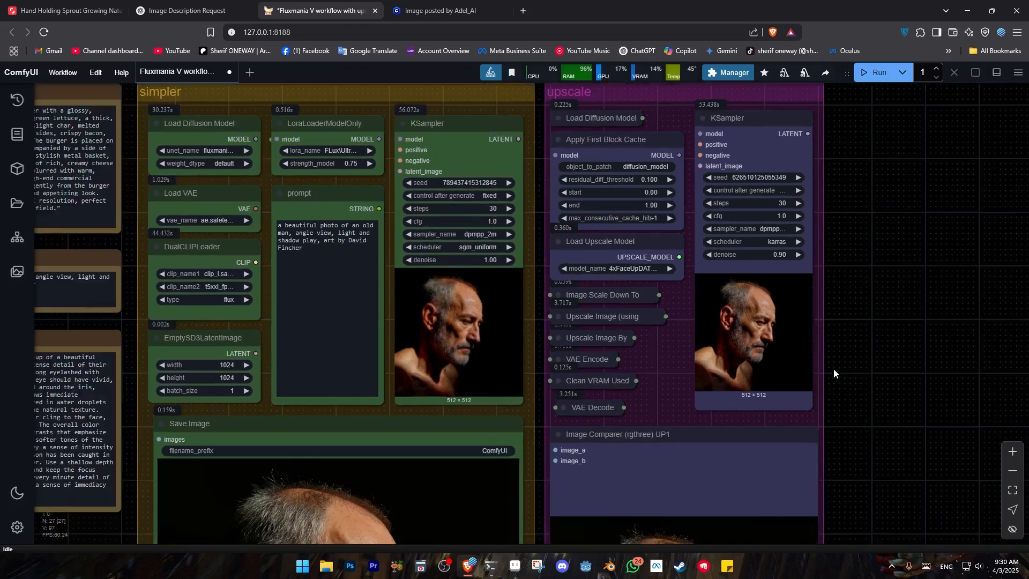
pyautogui.moveTo(843, 444); pyautogui.dragTo(850, 310)
pyautogui.moveTo(843, 447); pyautogui.dragTo(893, 412)
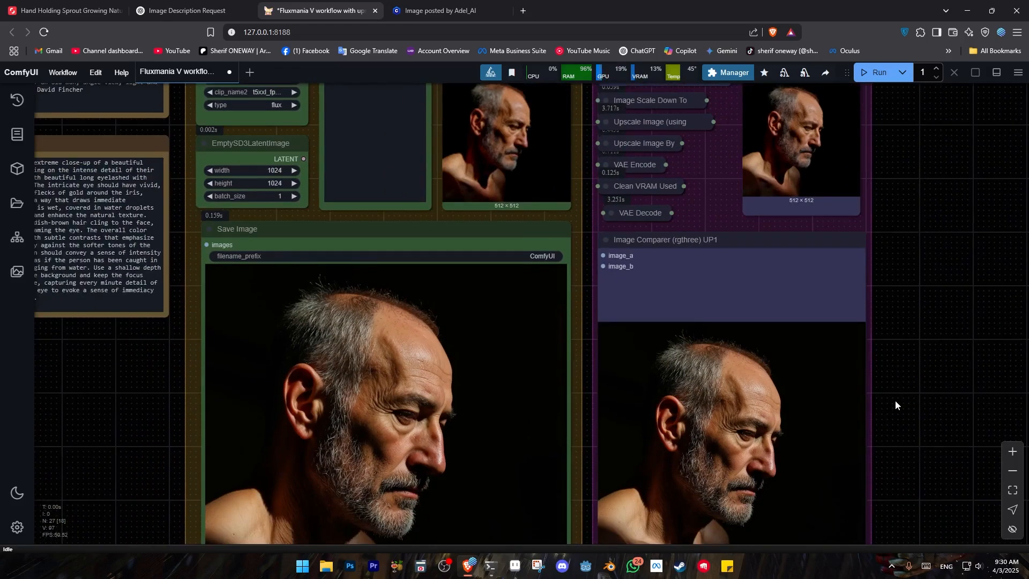
pyautogui.scroll(-5, 895, 401)
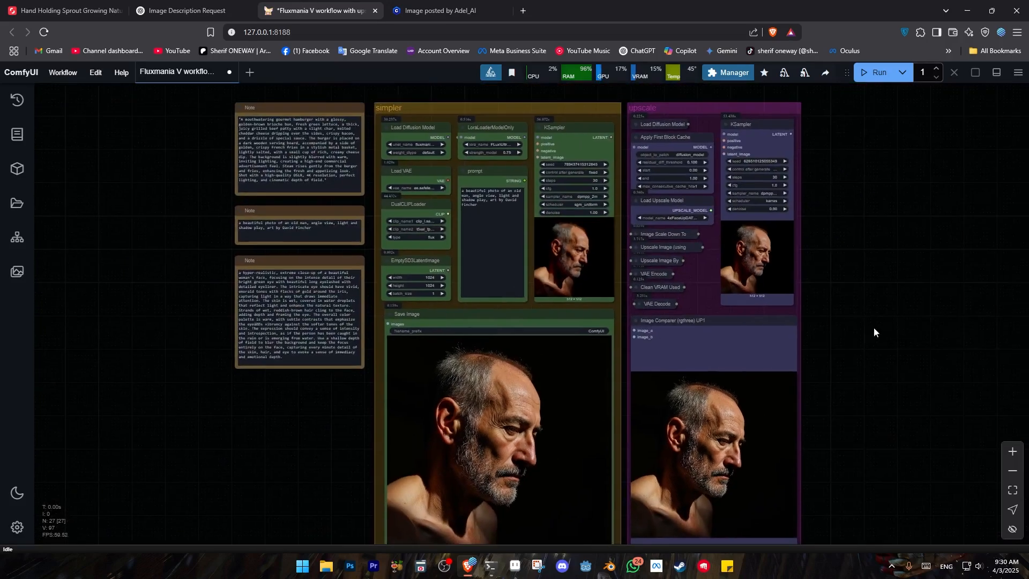
# - Switch to the Shutterstock page and copy the enlarged photo of hands holding a sprout
pyautogui.click(64, 10)
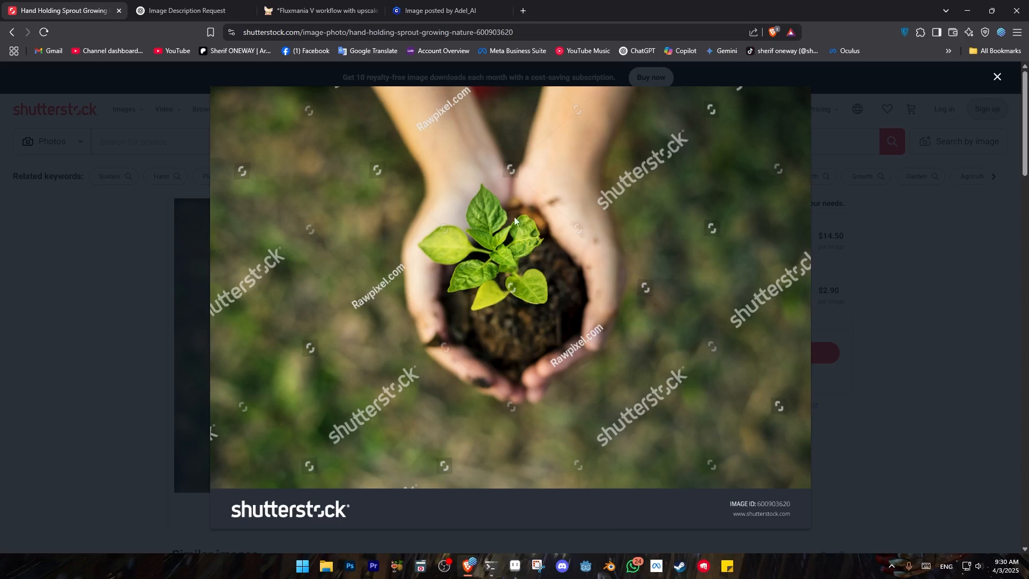
pyautogui.click(876, 249)
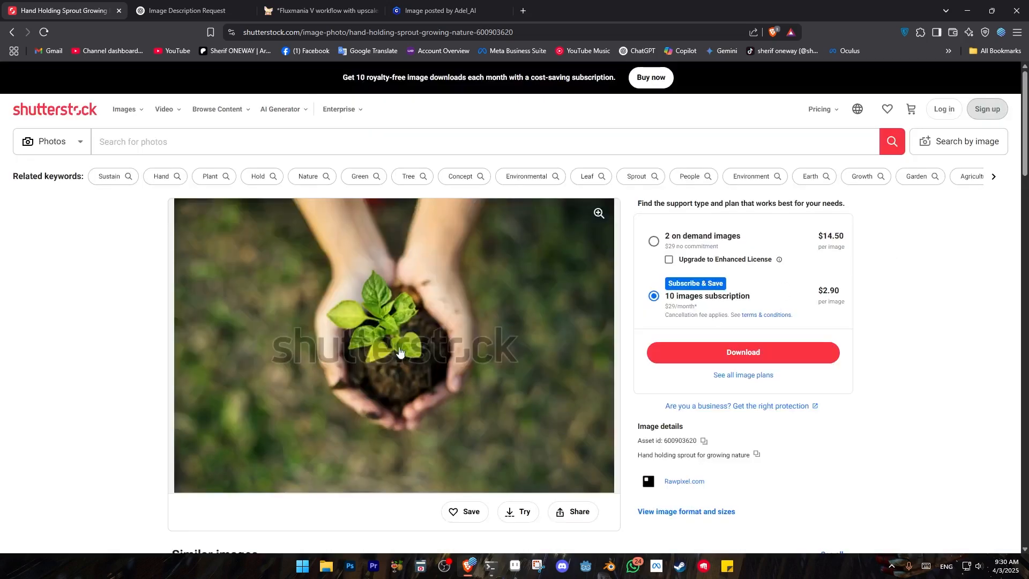
pyautogui.click(406, 334)
pyautogui.rightClick(490, 279)
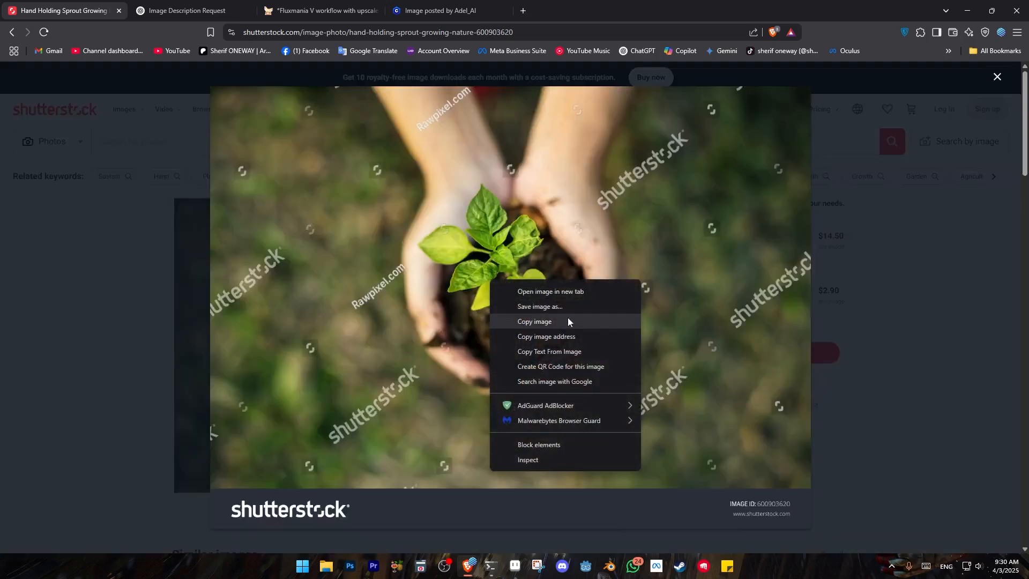
pyautogui.click(543, 323)
# - Switch to the ChatGPT conversation and copy the generated text prompt describing the hands holding a young green plant
pyautogui.click(182, 11)
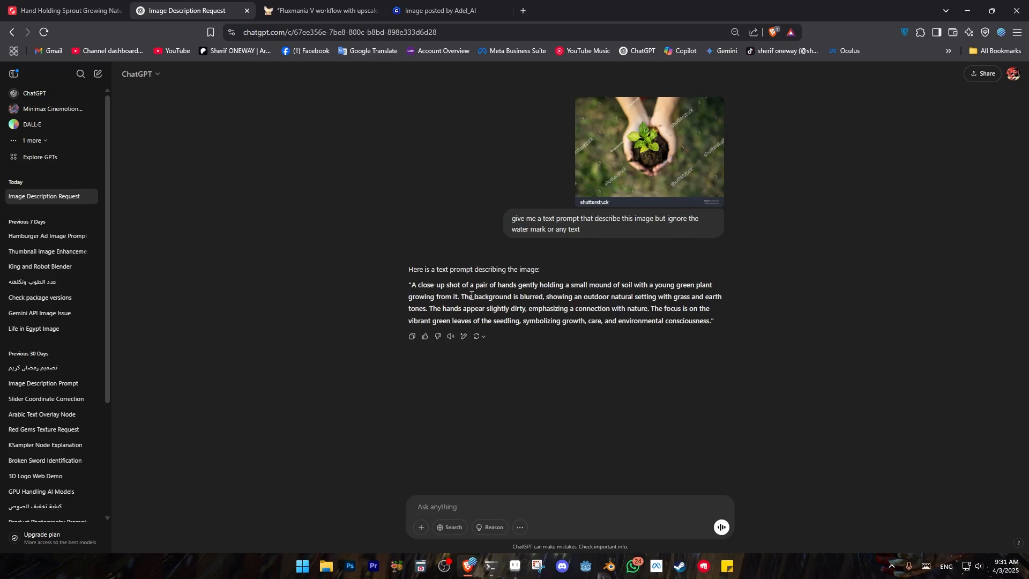
pyautogui.moveTo(411, 285); pyautogui.dragTo(704, 328)
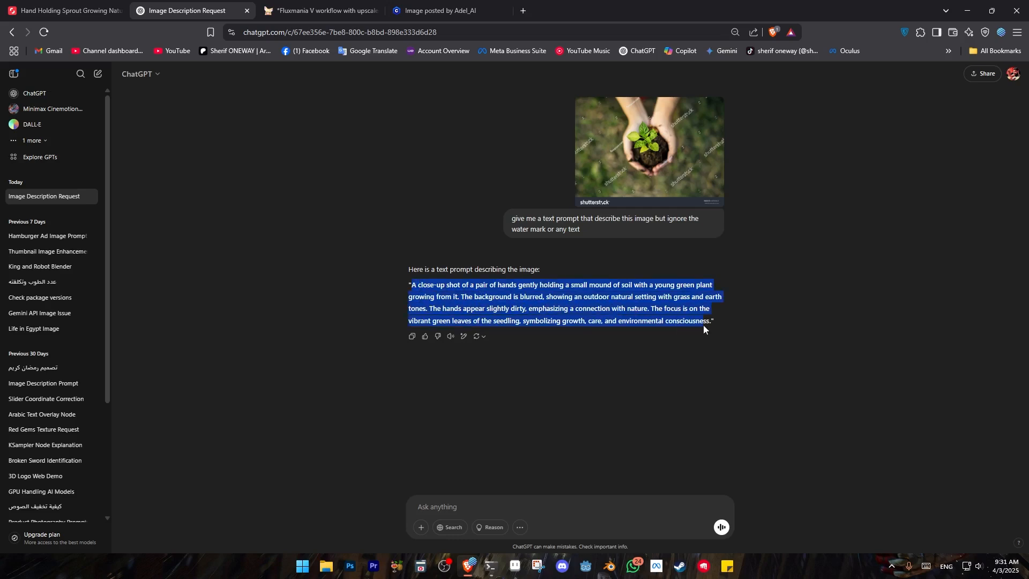
pyautogui.rightClick(658, 298)
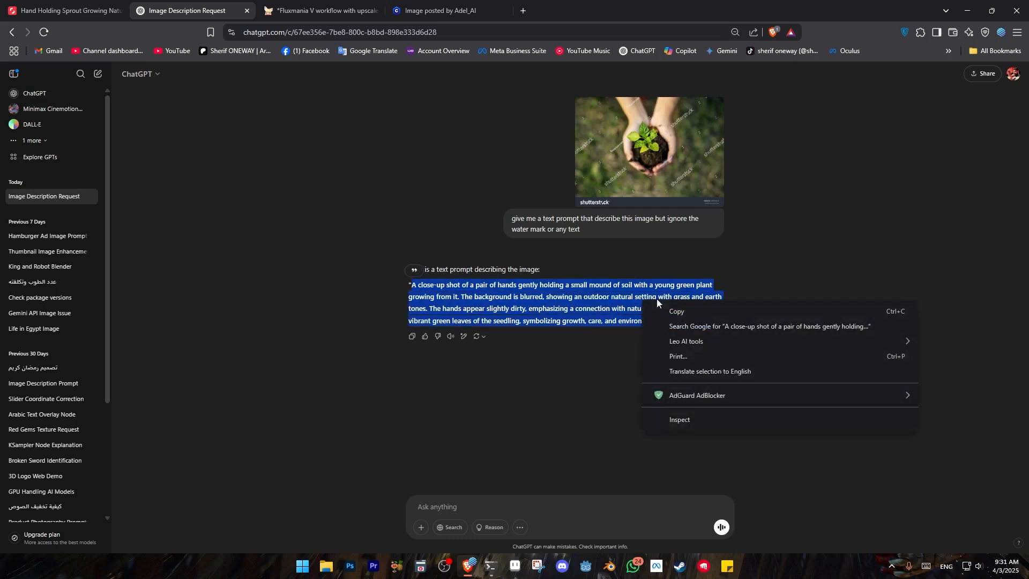
pyautogui.click(689, 308)
# - Return to the ComfyUI workflow and replace the prompt node's text with the copied description of hands holding soil and a young plant
pyautogui.click(315, 9)
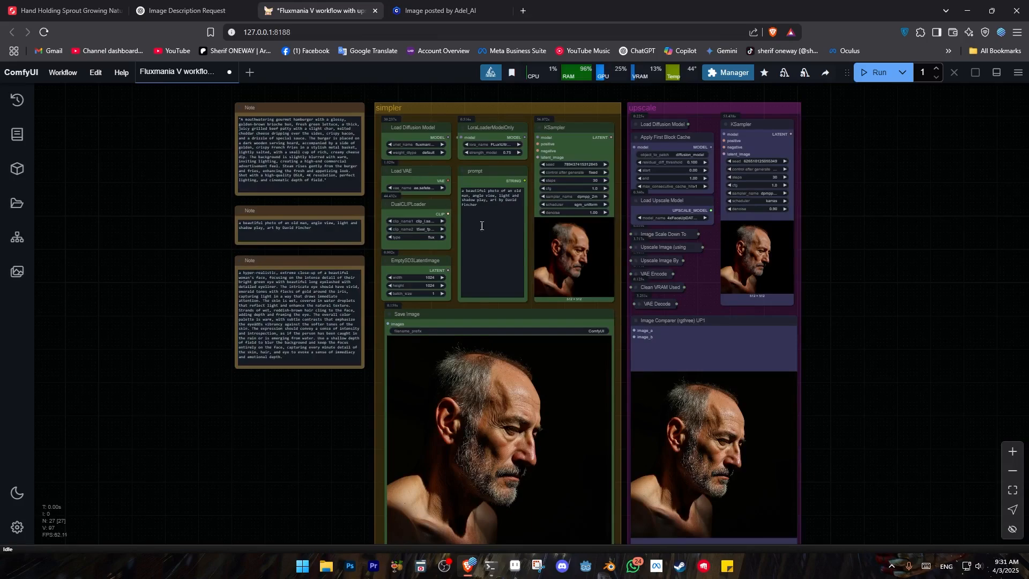
pyautogui.click(499, 211)
pyautogui.hotkey('ctrl', 'a')
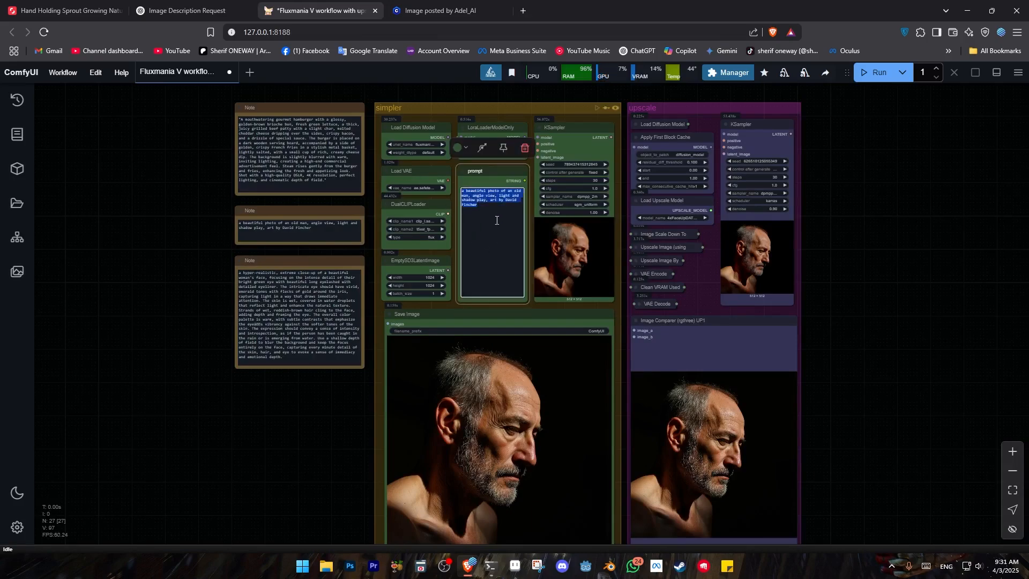
pyautogui.hotkey('ctrl', 'v')
# - Check the reference photo's proportions, set the EmptySD3LatentImage width to 1152 and height to 832, and run the workflow
pyautogui.scroll(8, 429, 259)
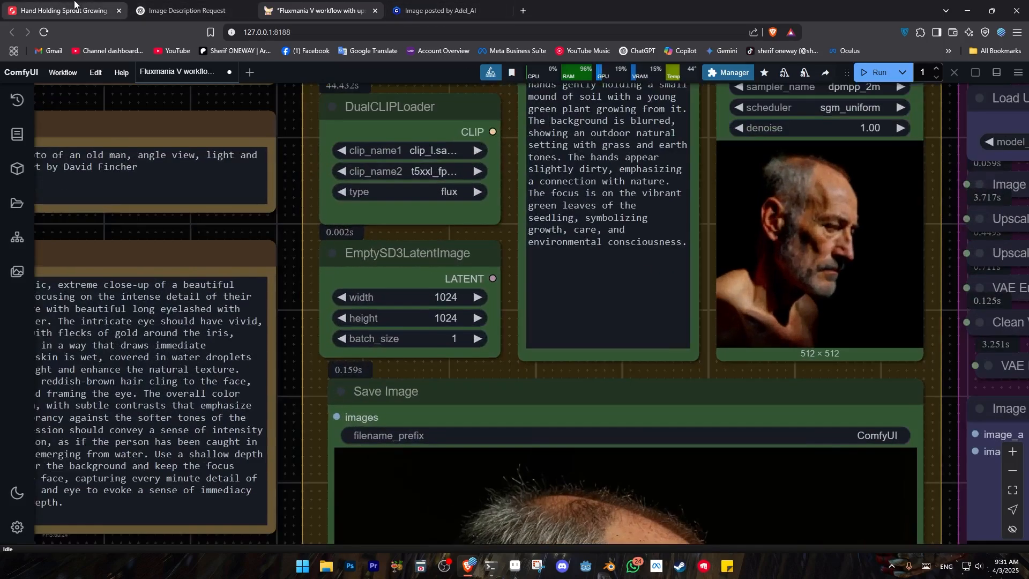
pyautogui.click(93, 17)
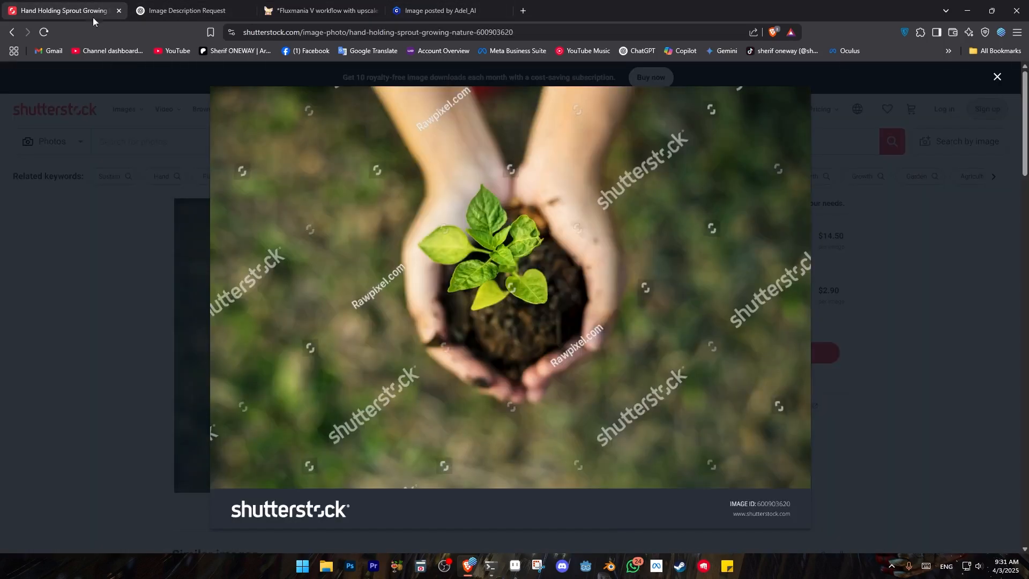
pyautogui.click(317, 8)
pyautogui.click(437, 298)
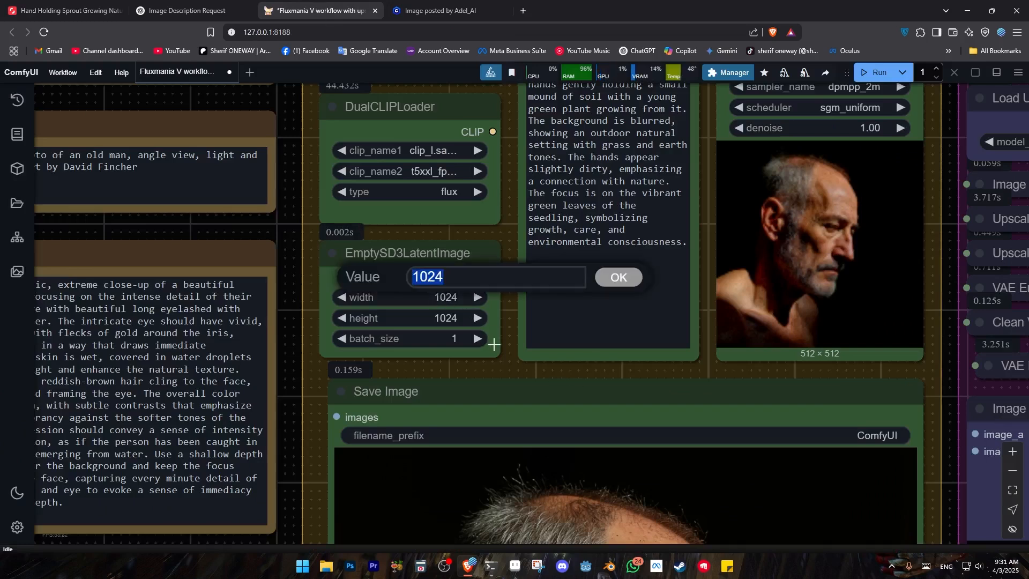
pyautogui.write('1152')
pyautogui.press('Return')
pyautogui.click(431, 318)
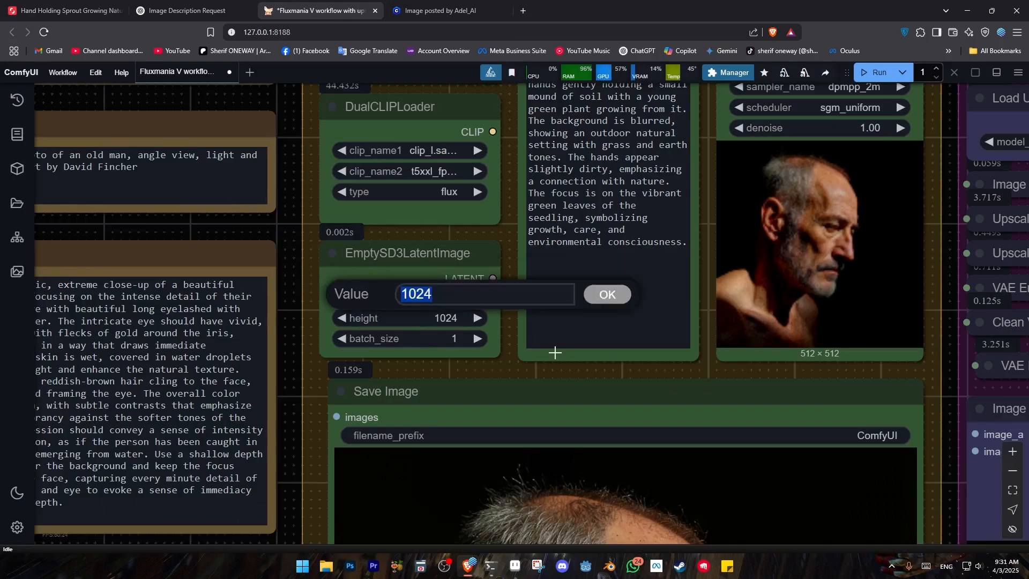
pyautogui.write('832')
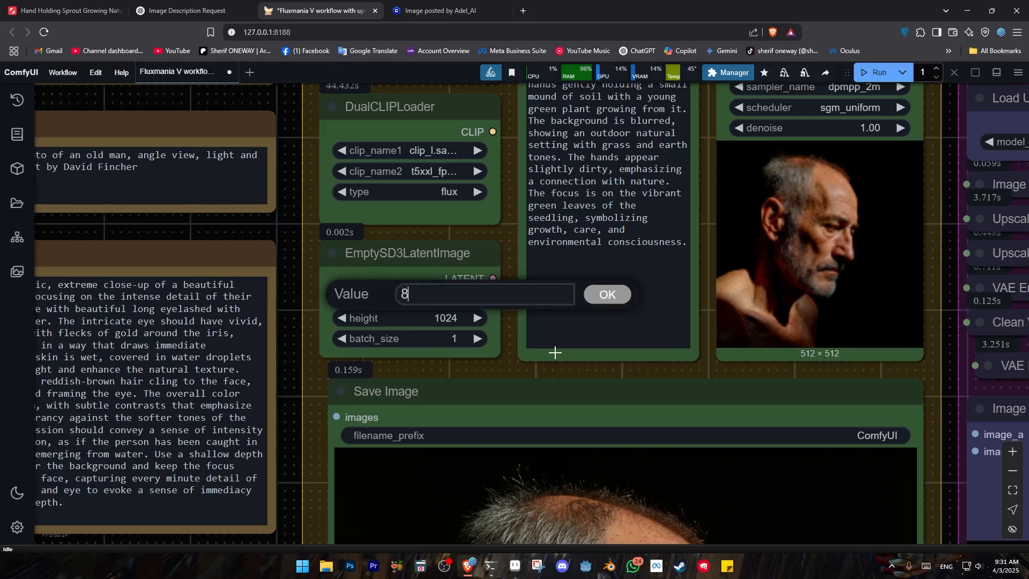
pyautogui.press('Return')
pyautogui.hotkey('ctrl', 'Return')
# - Examine the generated seedling images in the workflow's nodes and bring the Image Comparer result into close view
pyautogui.scroll(-5, 903, 198)
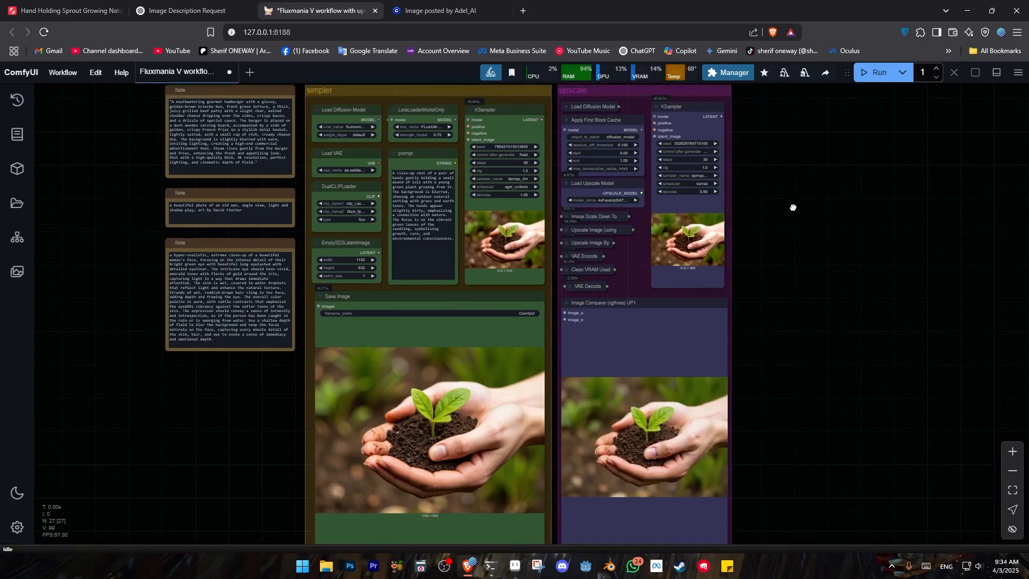
pyautogui.scroll(7, 472, 99)
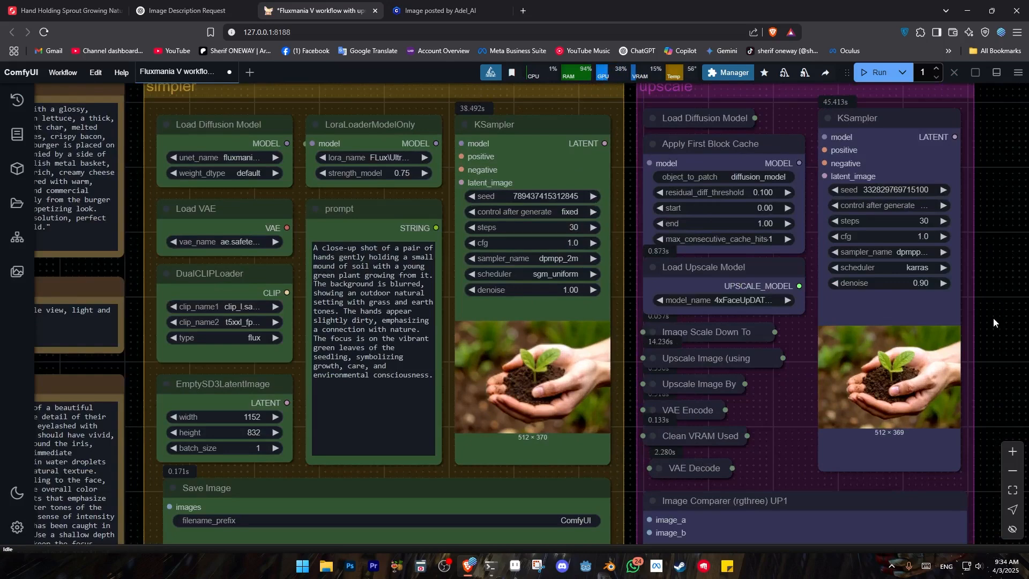
pyautogui.moveTo(992, 367); pyautogui.dragTo(976, 238)
pyautogui.scroll(-2, 991, 298)
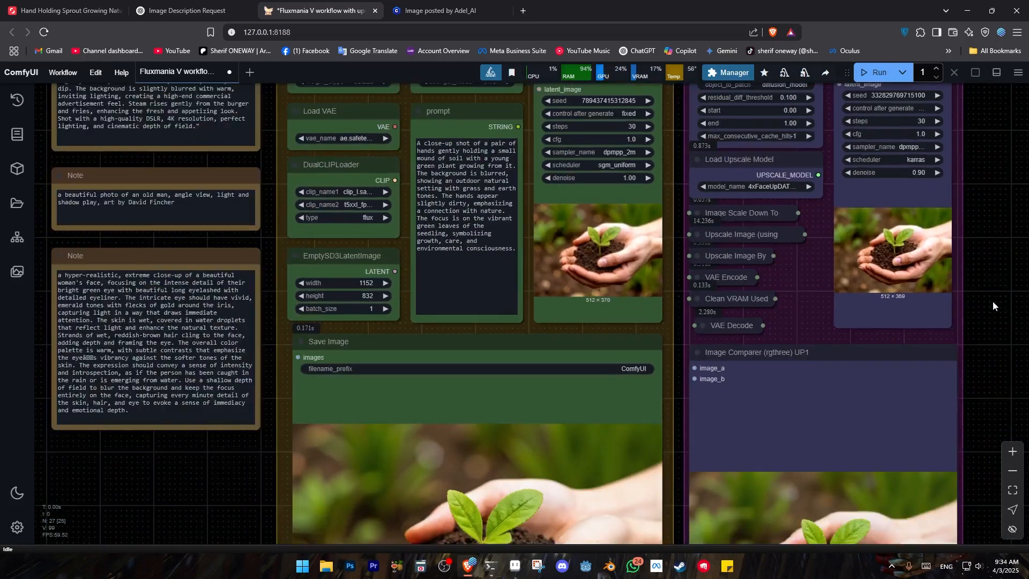
pyautogui.moveTo(992, 300); pyautogui.dragTo(882, 144)
pyautogui.scroll(8, 908, 303)
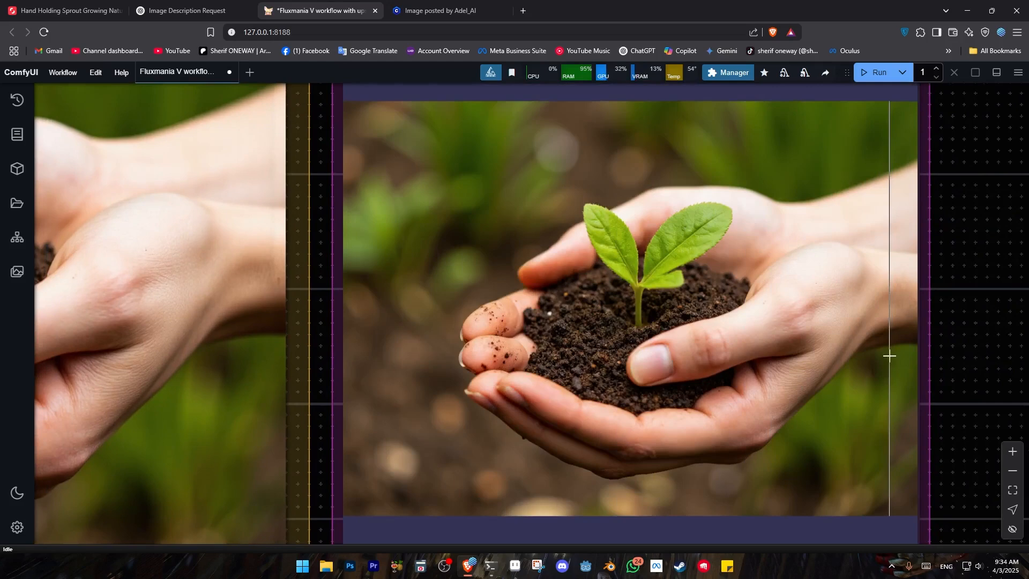
# - Compare the original and upscaled versions in the Image Comparer, inspecting the fingers, soil, leaves and skin detail of the hand
pyautogui.scroll(8, 440, 359)
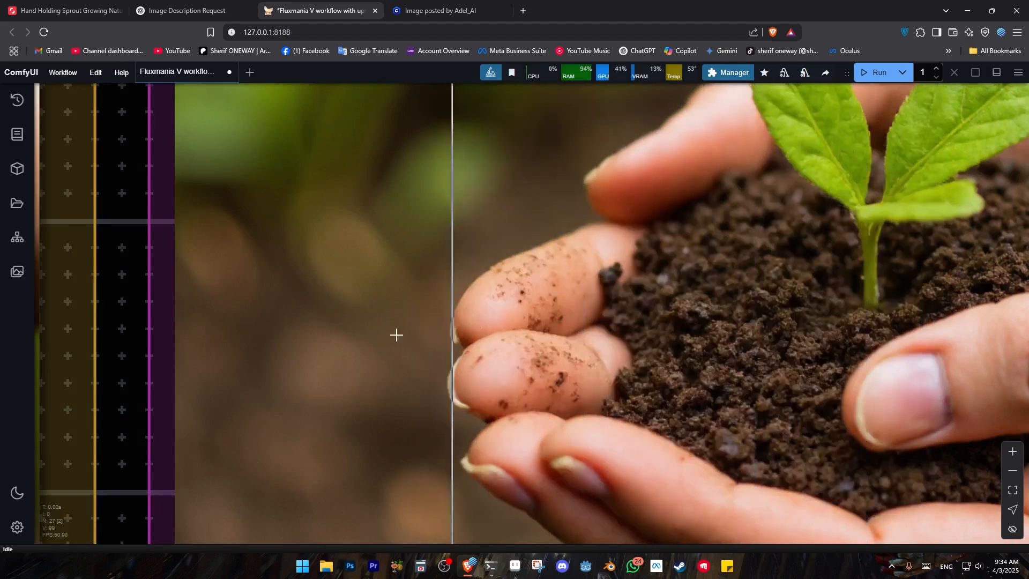
pyautogui.moveTo(986, 319); pyautogui.dragTo(581, 338)
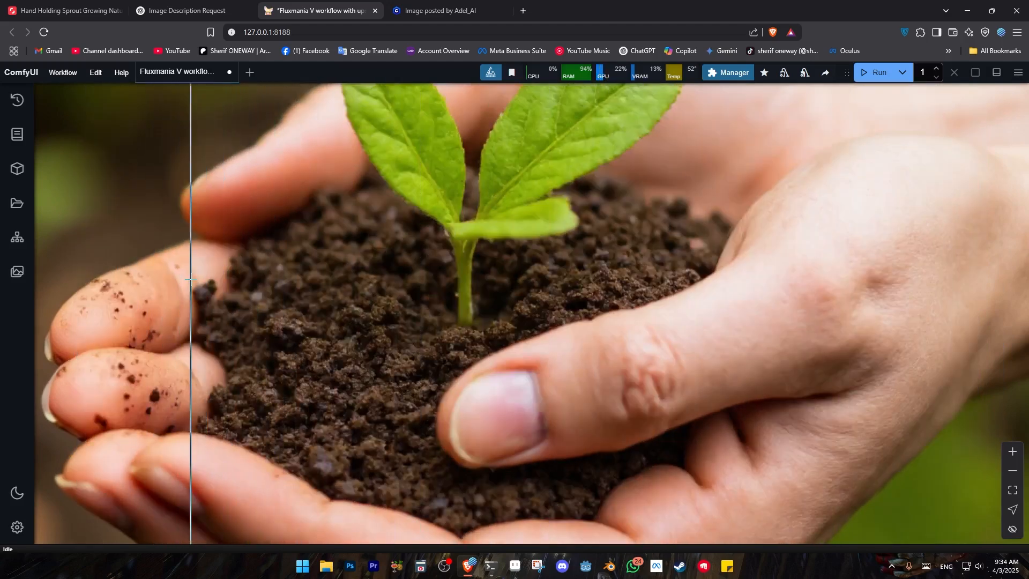
pyautogui.moveTo(191, 227); pyautogui.dragTo(158, 363)
pyautogui.moveTo(801, 349); pyautogui.dragTo(436, 183)
pyautogui.scroll(4, 492, 248)
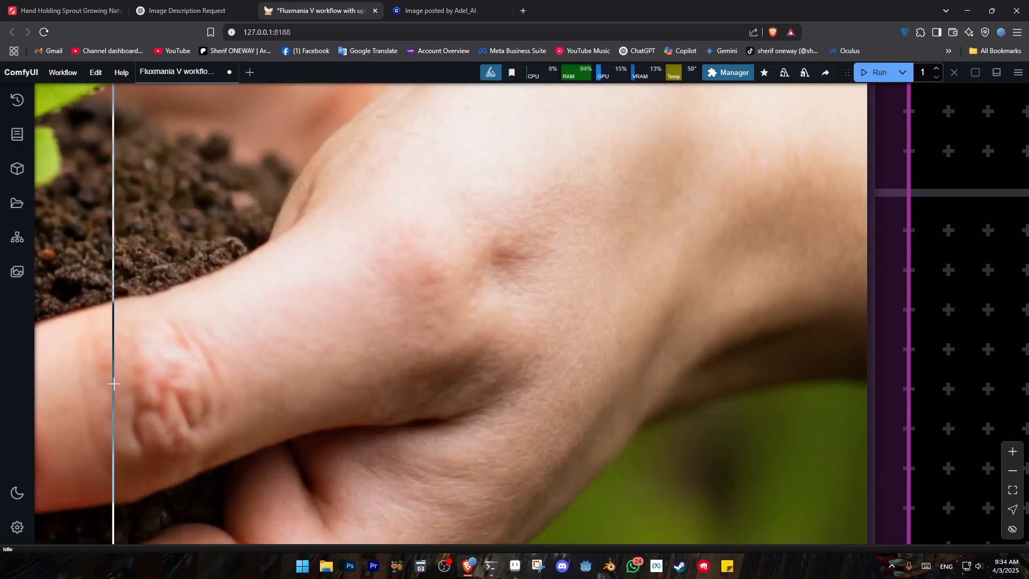
pyautogui.scroll(-5, 114, 384)
pyautogui.scroll(3, 343, 343)
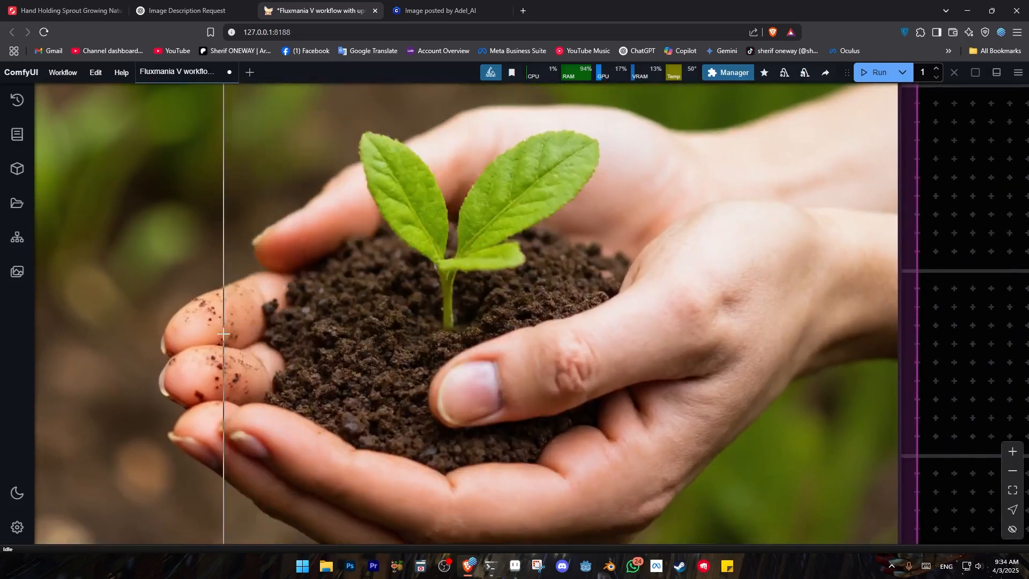
# - Examine the generated seedling image in the Save Image node against the upscaled result in the Image Comparer
pyautogui.scroll(-4, 436, 322)
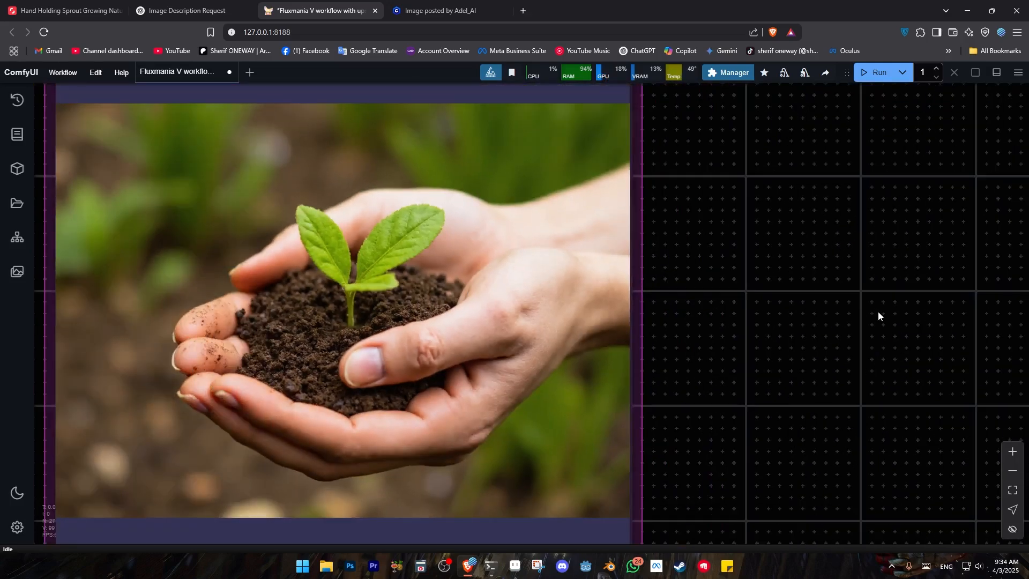
pyautogui.moveTo(814, 331); pyautogui.dragTo(956, 298)
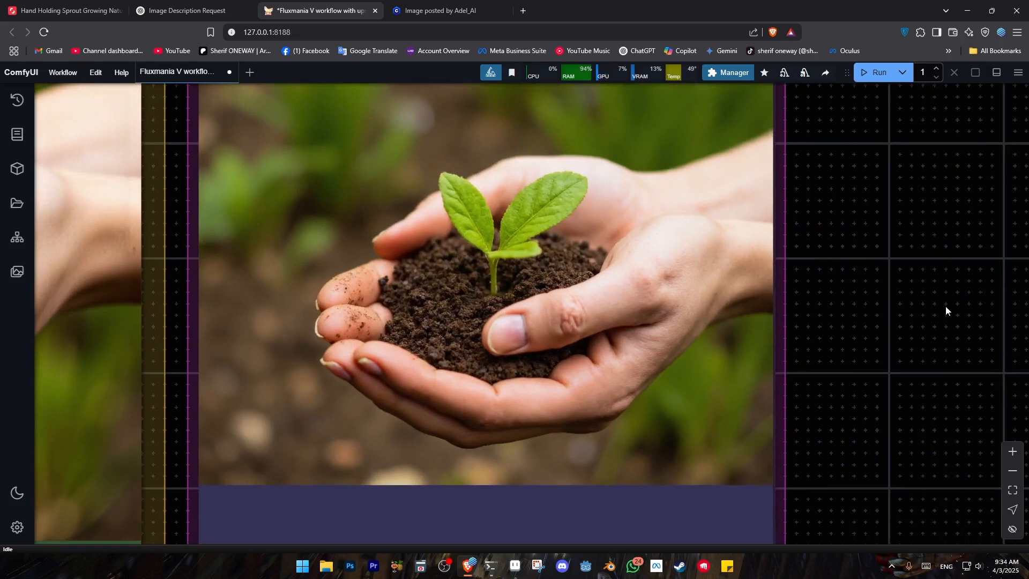
pyautogui.scroll(-5, 946, 306)
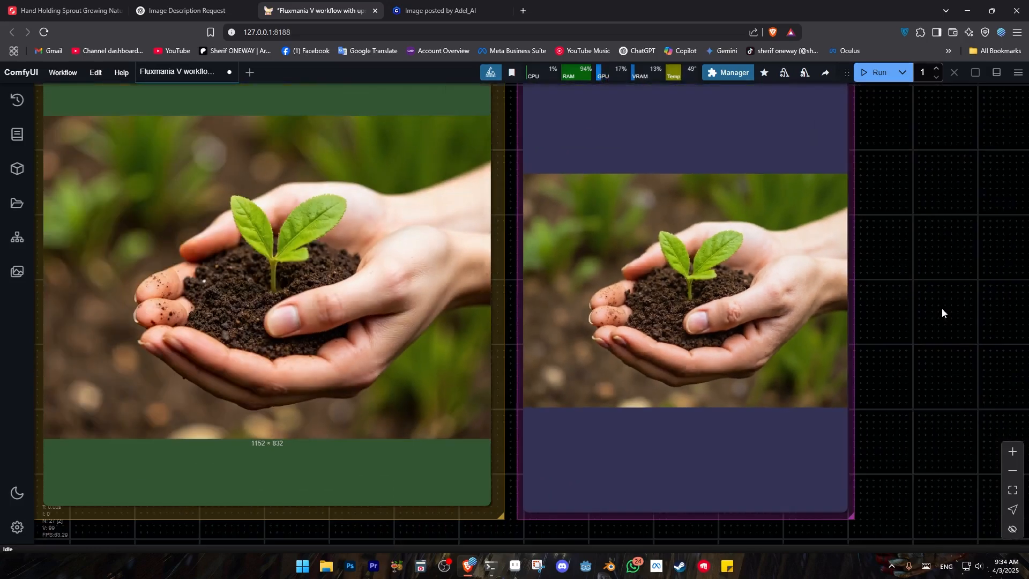
pyautogui.scroll(8, 804, 345)
pyautogui.scroll(-2, 668, 338)
pyautogui.moveTo(611, 340); pyautogui.dragTo(521, 335)
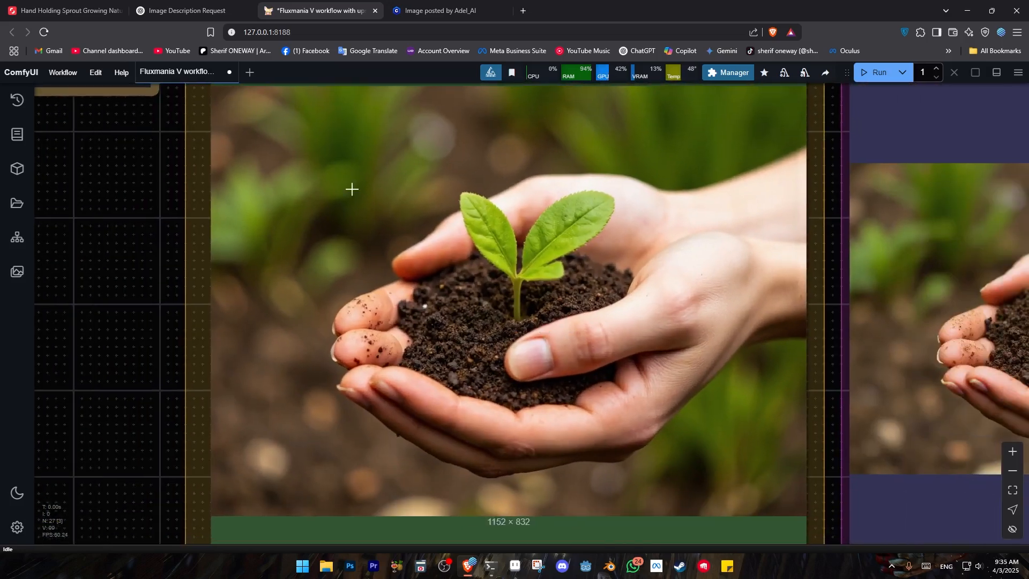
pyautogui.moveTo(662, 273); pyautogui.dragTo(377, 273)
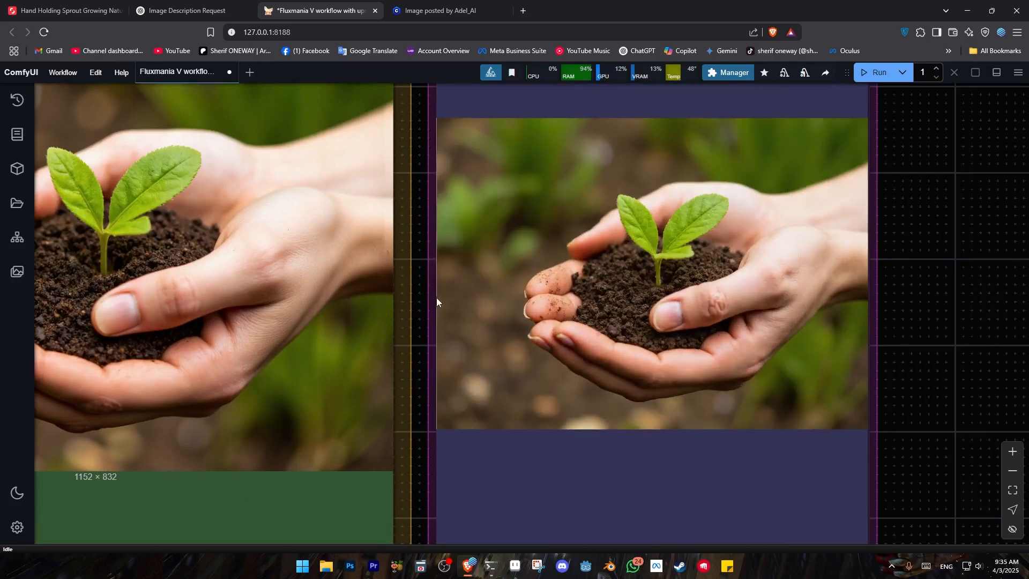
pyautogui.scroll(-4, 437, 297)
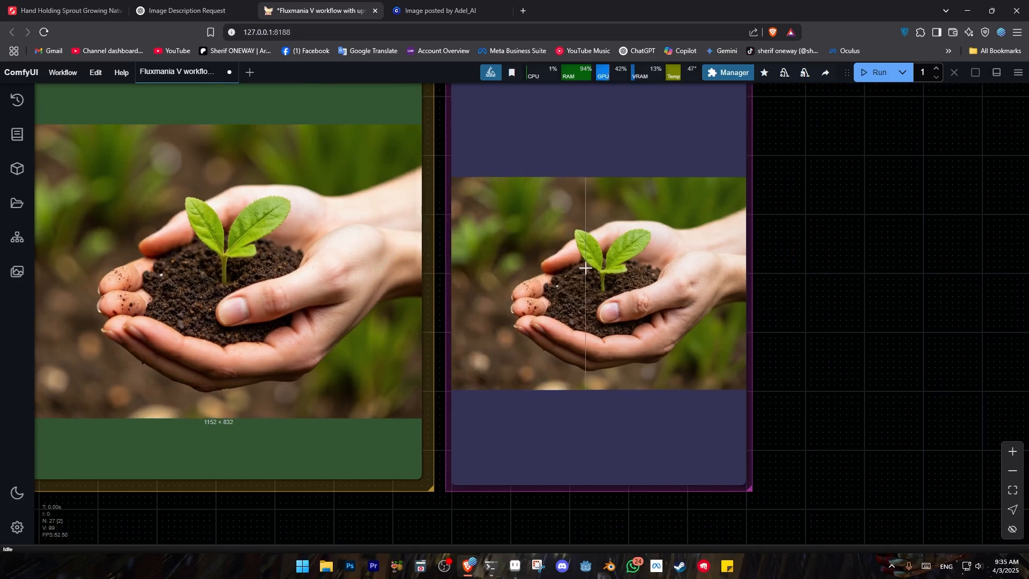
pyautogui.moveTo(288, 201); pyautogui.dragTo(532, 319)
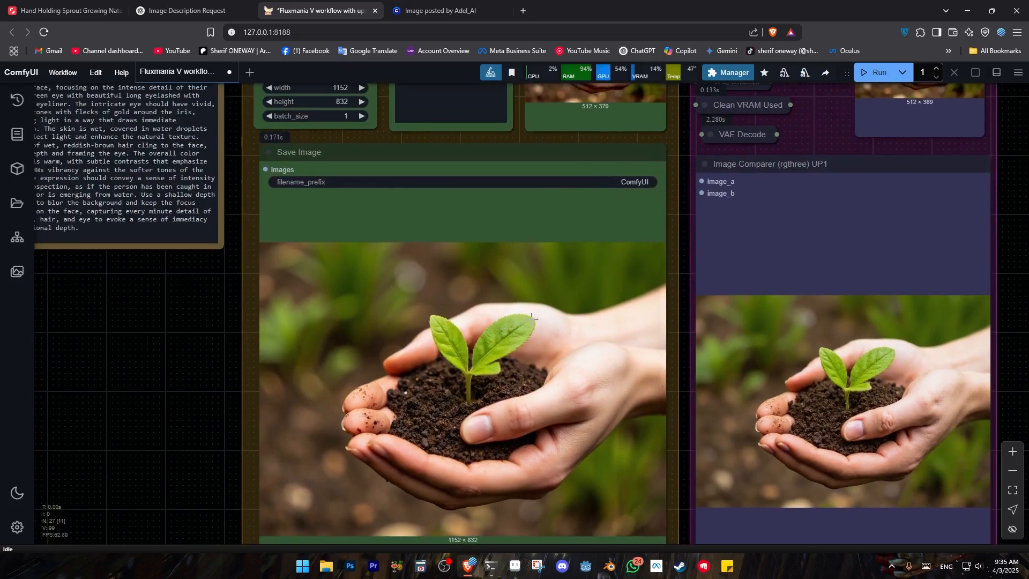
# - Check the reference photo in the ChatGPT chat, then insert "in the center of the image" after "hands" in the ComfyUI prompt node
pyautogui.click(234, 13)
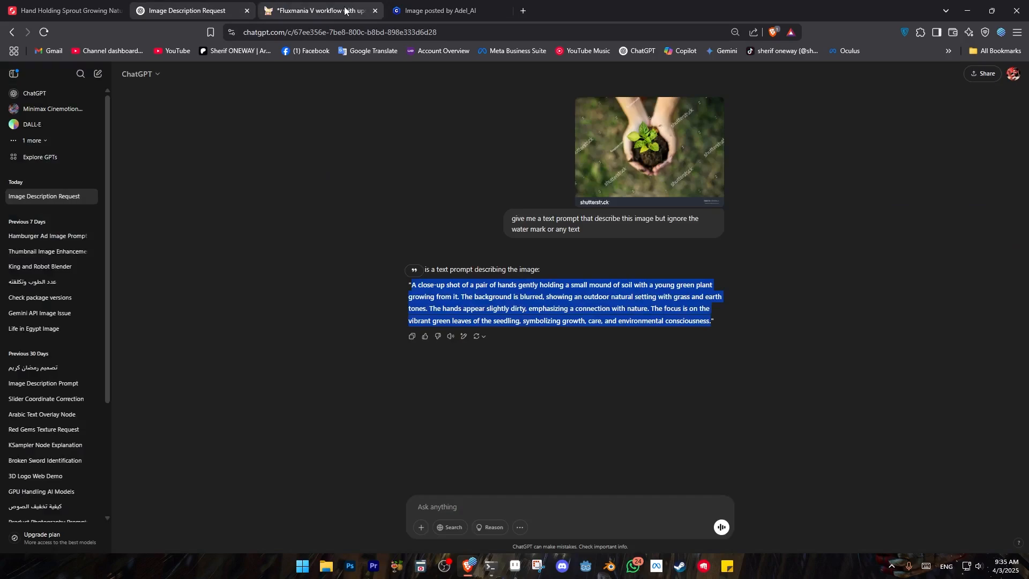
pyautogui.click(323, 16)
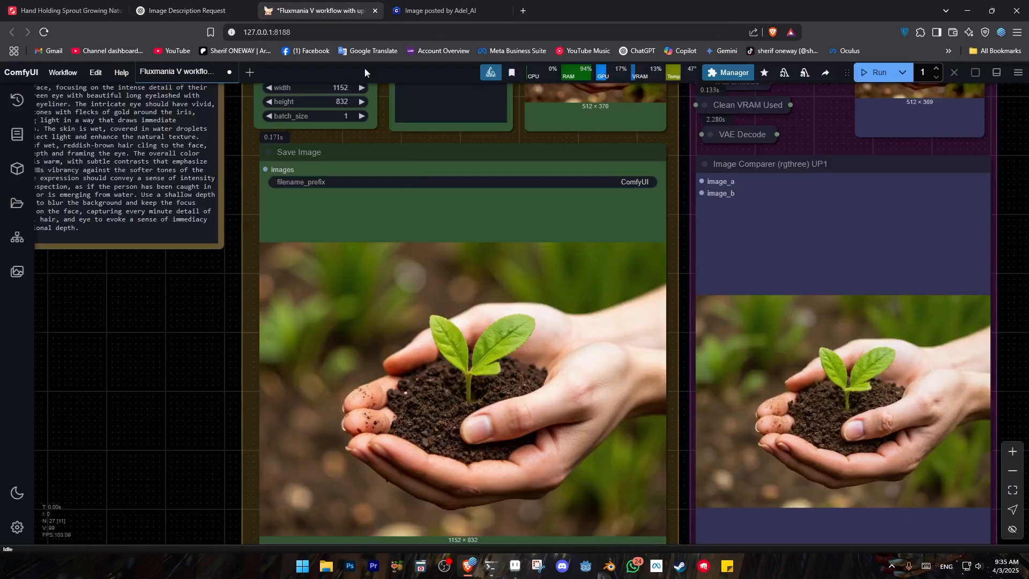
pyautogui.moveTo(235, 260); pyautogui.dragTo(202, 487)
pyautogui.scroll(5, 394, 97)
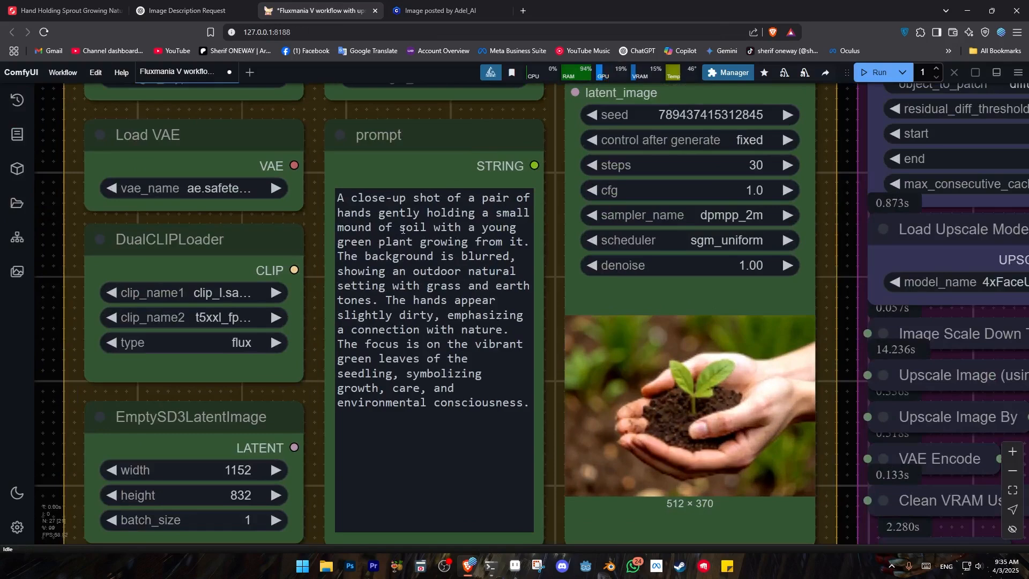
pyautogui.click(373, 214)
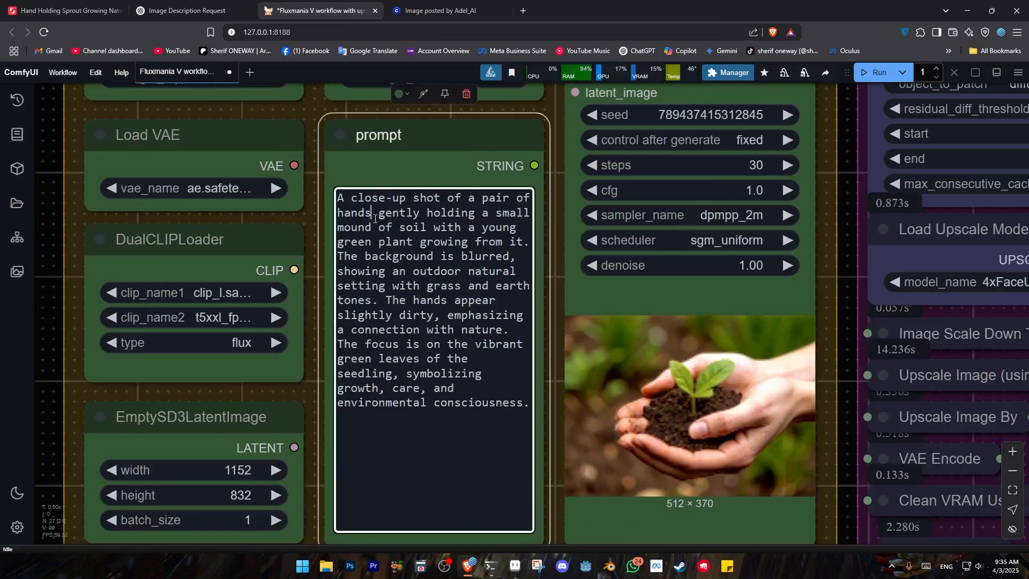
pyautogui.write('in the center of the image')
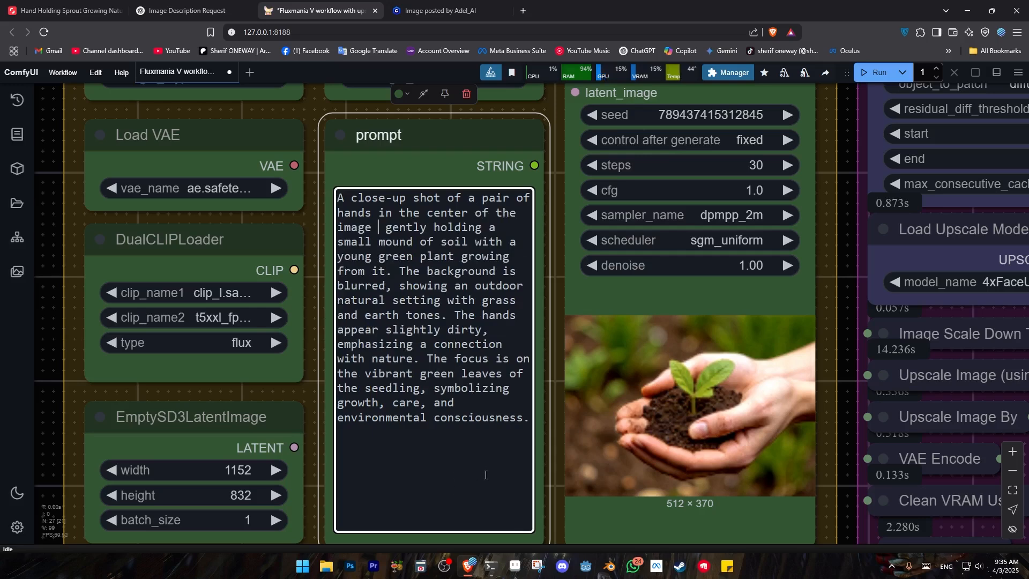
# - Bypass the upscale group, run the workflow with the edited prompt, and bring the Save Image result into view
pyautogui.scroll(-7, 561, 487)
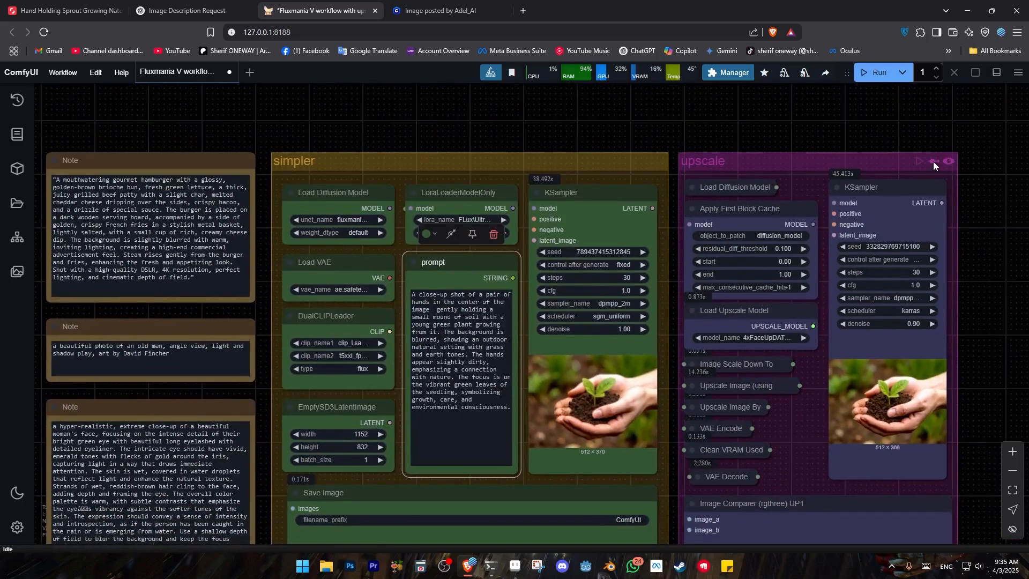
pyautogui.click(934, 162)
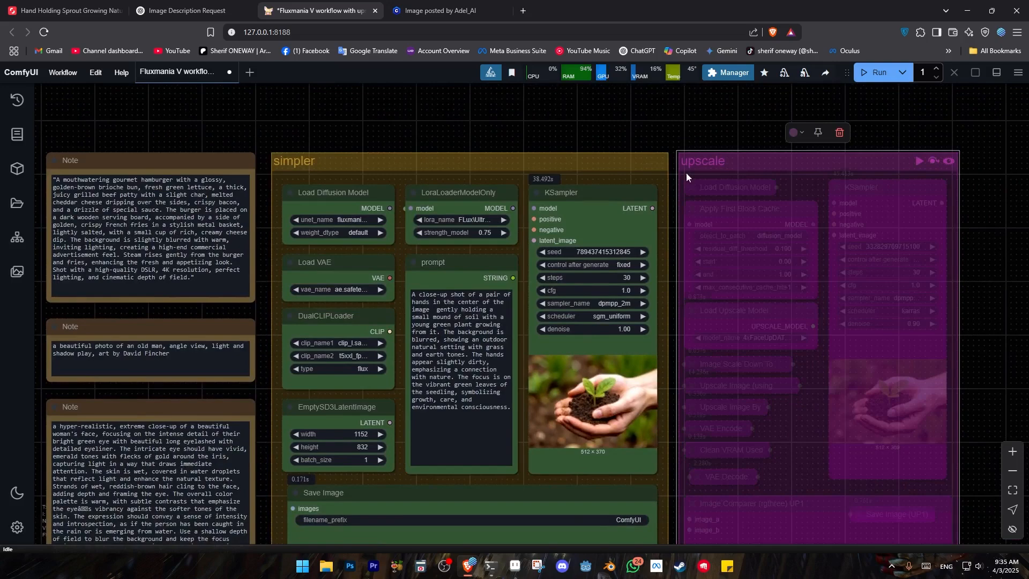
pyautogui.scroll(-3, 763, 262)
pyautogui.scroll(-1, 977, 294)
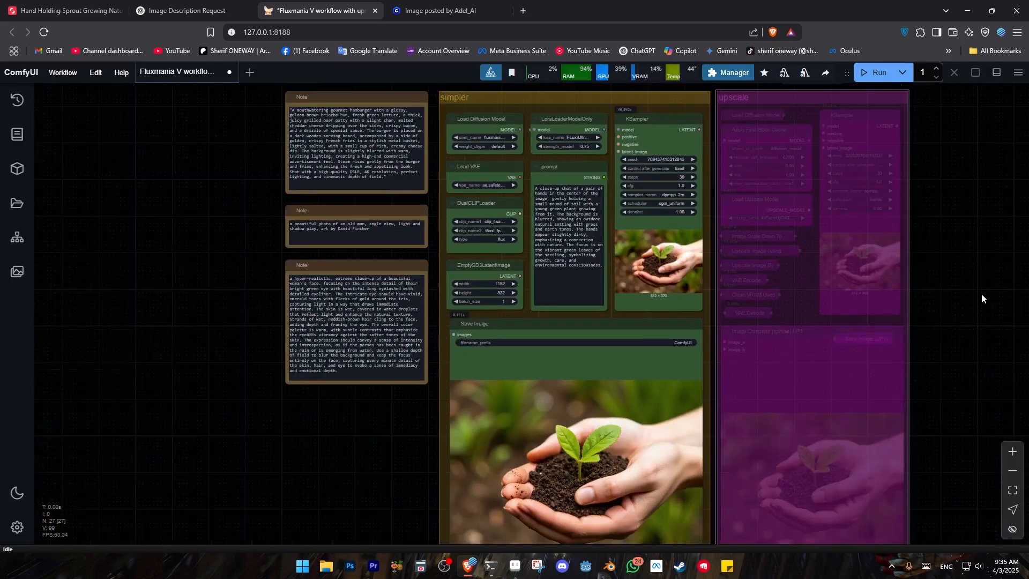
pyautogui.moveTo(979, 297); pyautogui.dragTo(900, 293)
pyautogui.scroll(-2, 911, 295)
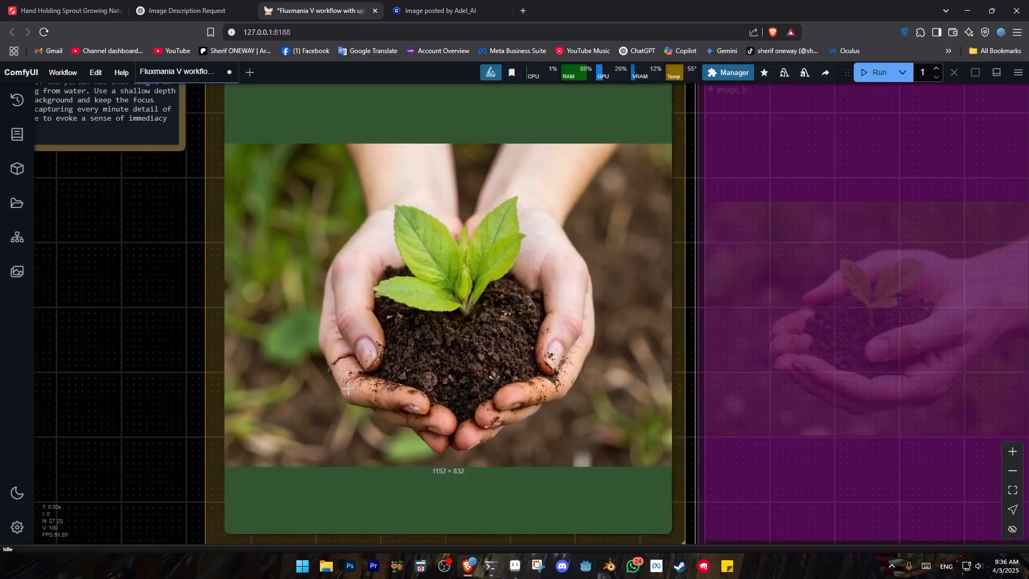
# - Inspect the new image of centered hands and compare it with the original seedling photo on Shutterstock
pyautogui.scroll(2, 463, 359)
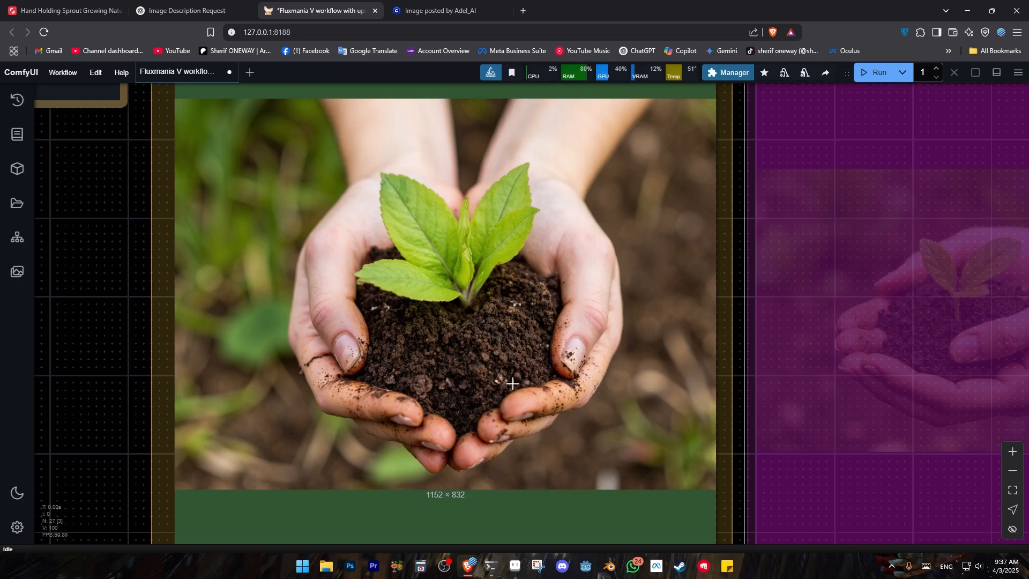
pyautogui.scroll(-1, 516, 372)
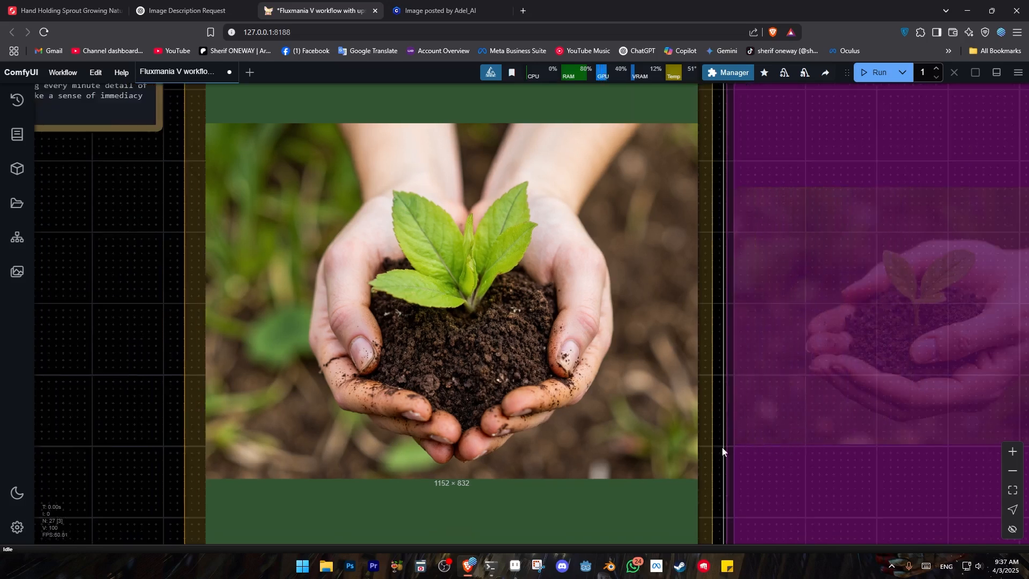
pyautogui.click(218, 11)
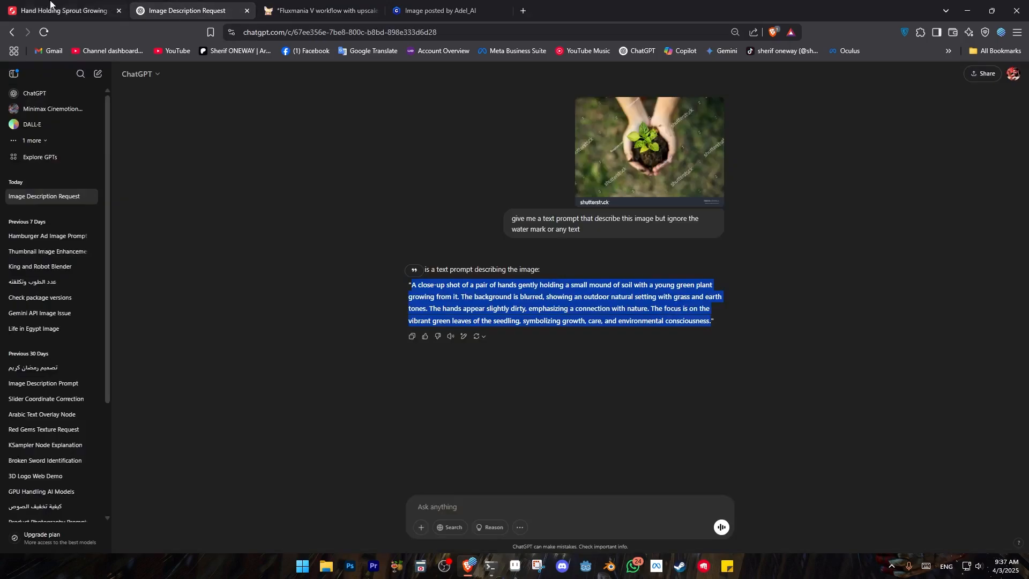
pyautogui.click(64, 11)
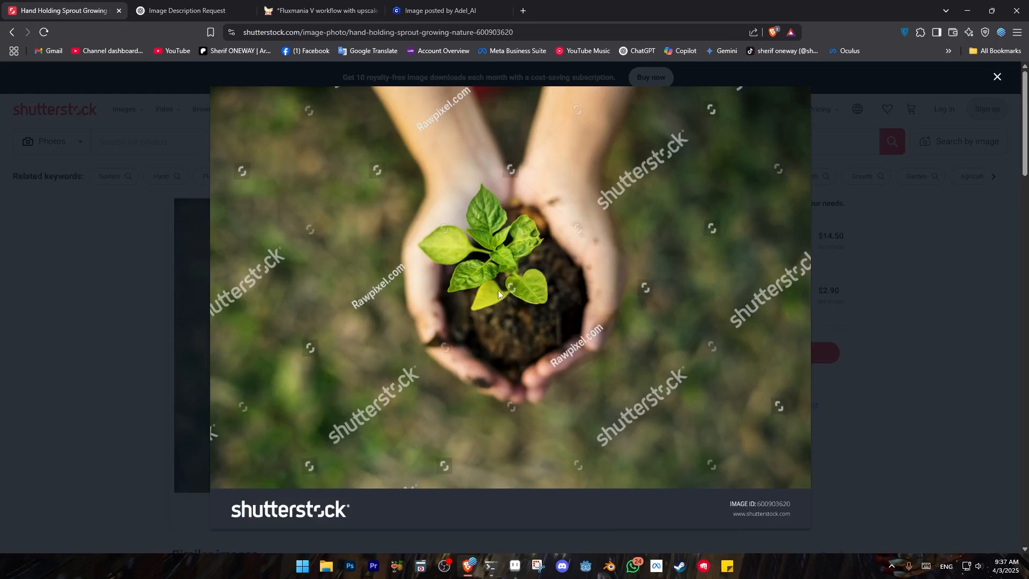
pyautogui.click(311, 10)
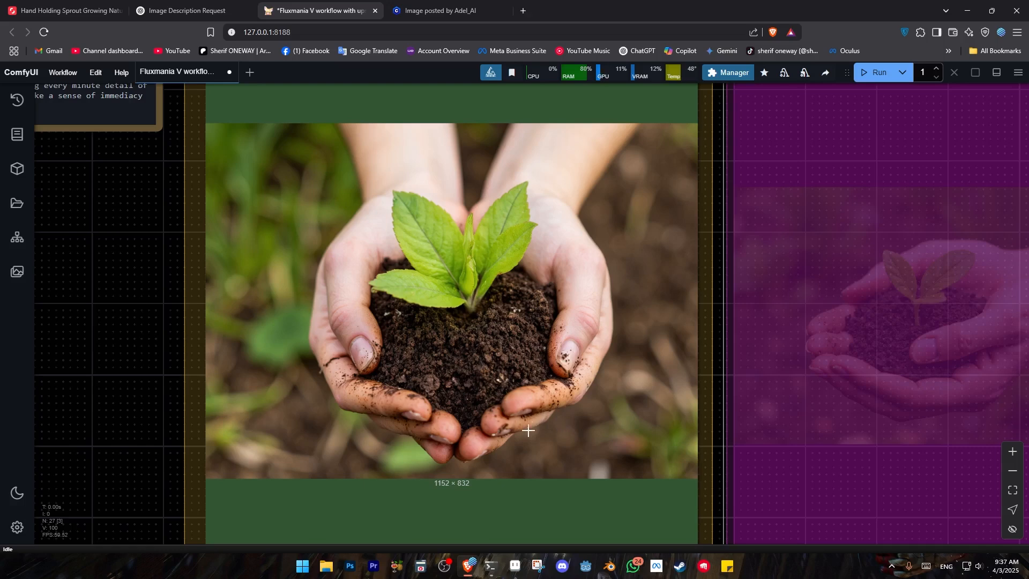
# - Return to Shutterstock, go back to the sustainability collection, and open the photo of the "Plastic sucks" tote bag filled with kale
pyautogui.click(44, 5)
pyautogui.click(848, 169)
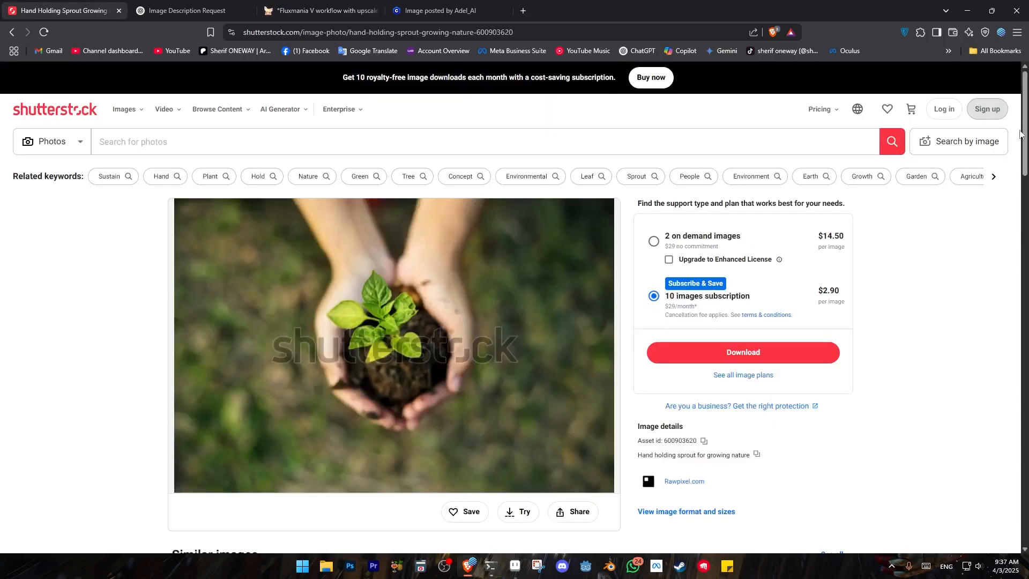
pyautogui.click(11, 33)
pyautogui.scroll(-4, 525, 347)
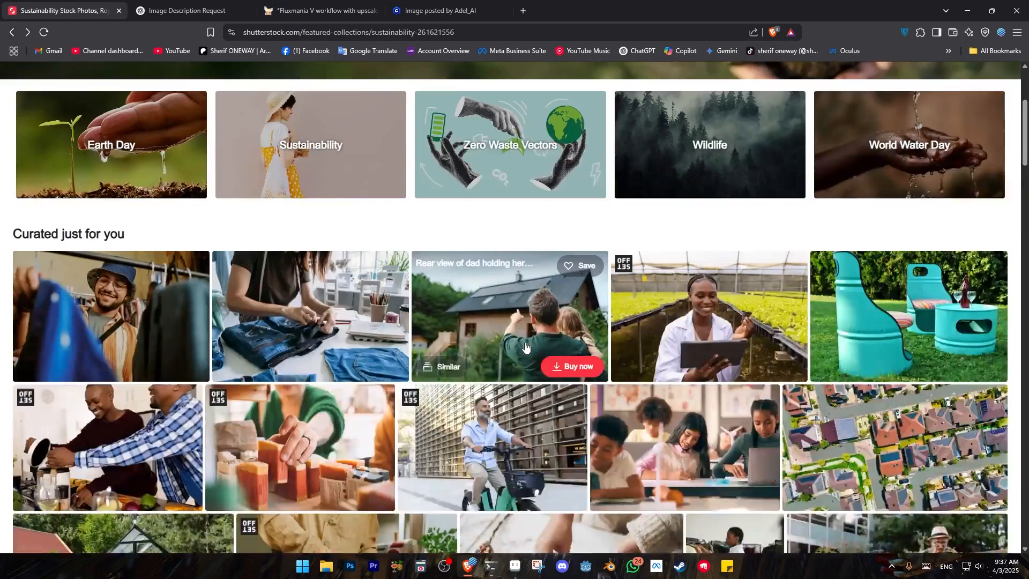
pyautogui.scroll(-2, 525, 348)
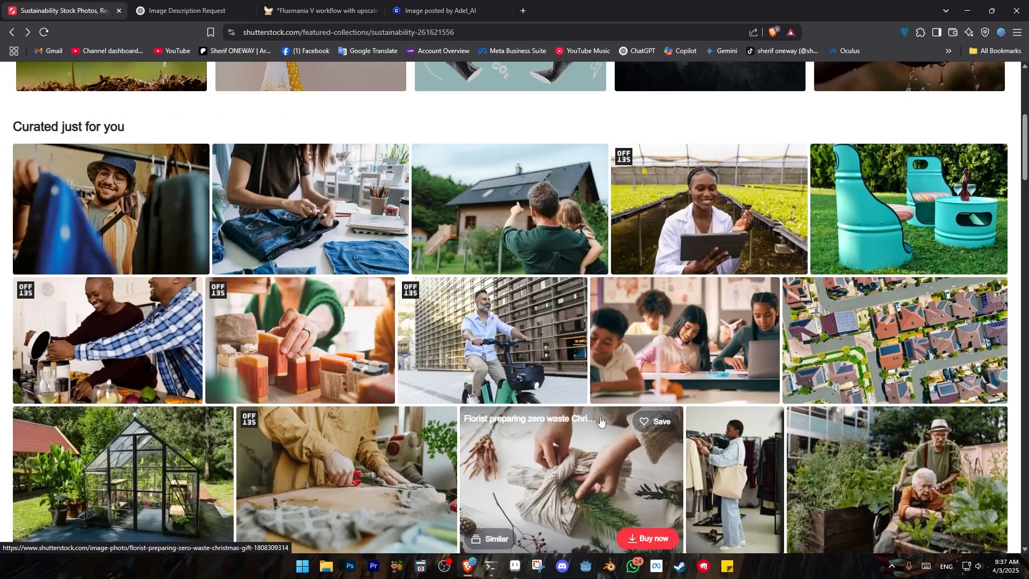
pyautogui.scroll(-10, 601, 420)
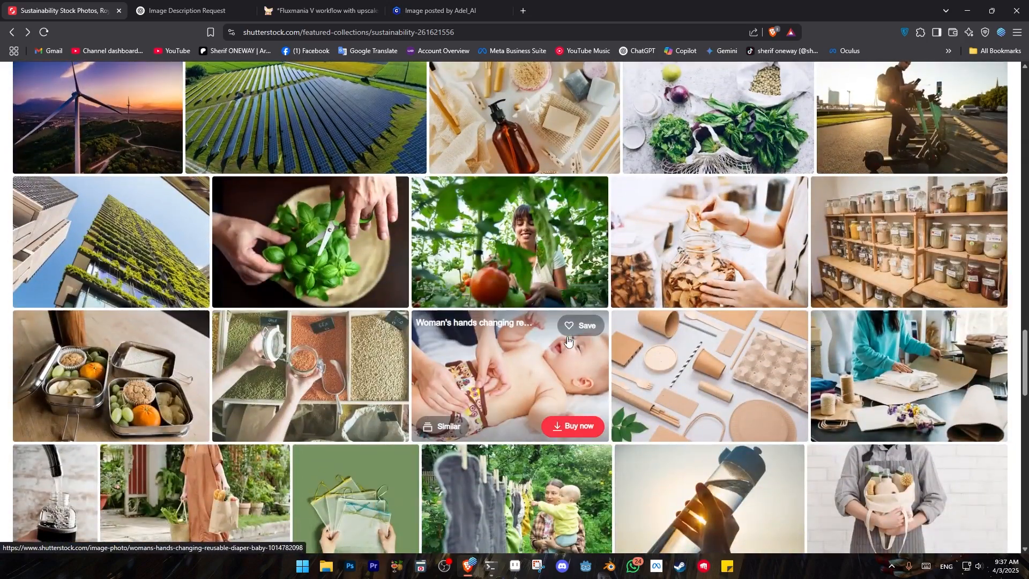
pyautogui.scroll(-3, 568, 340)
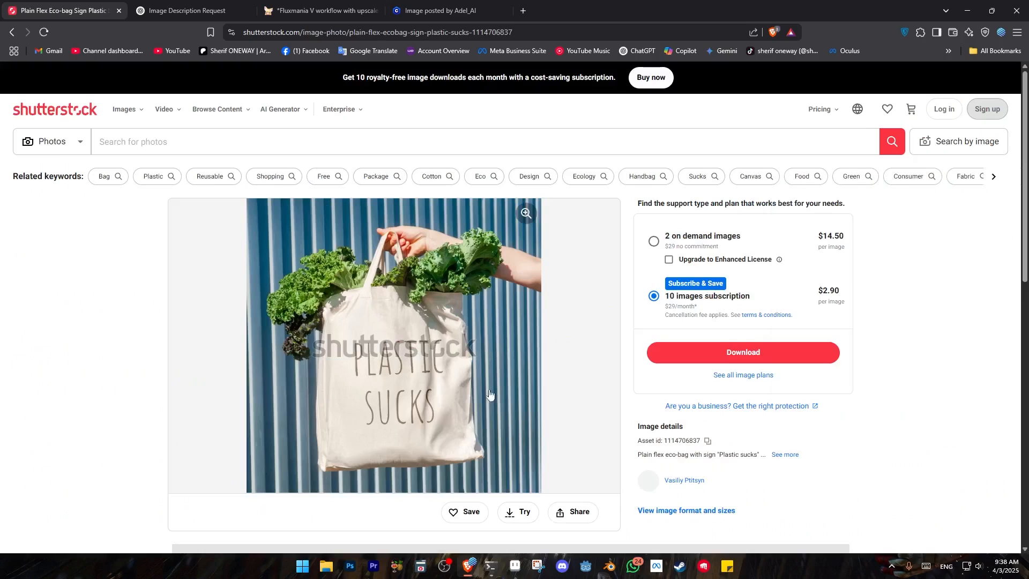
# - Enlarge the tote bag photo, copy the image, and paste it into the message box of the ChatGPT conversation
pyautogui.click(409, 346)
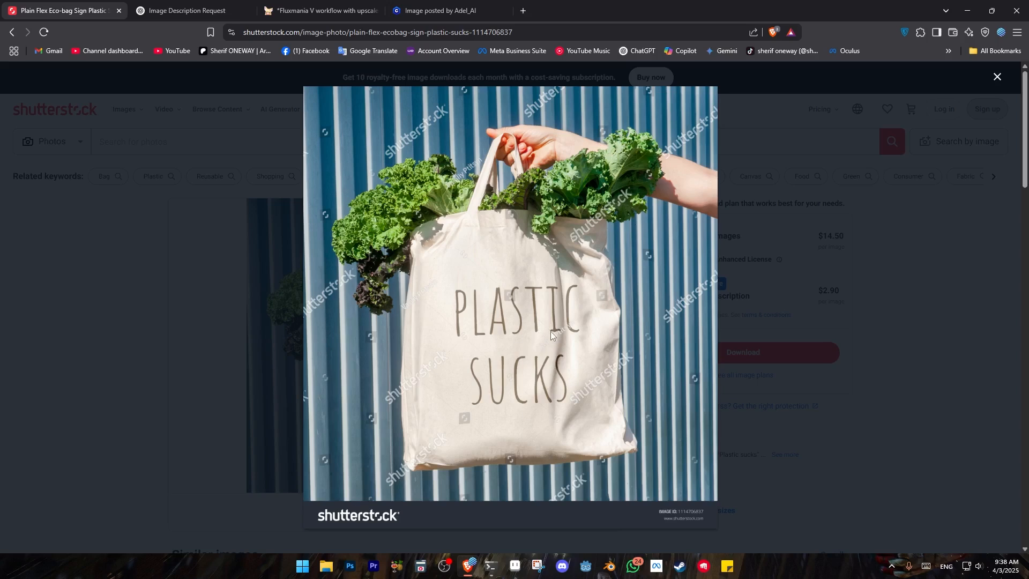
pyautogui.rightClick(554, 294)
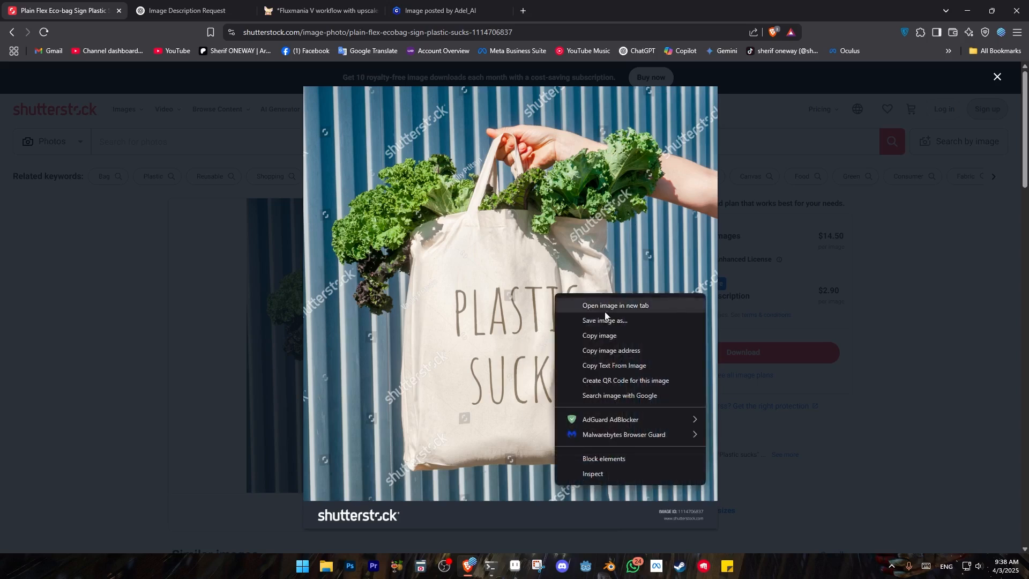
pyautogui.click(609, 336)
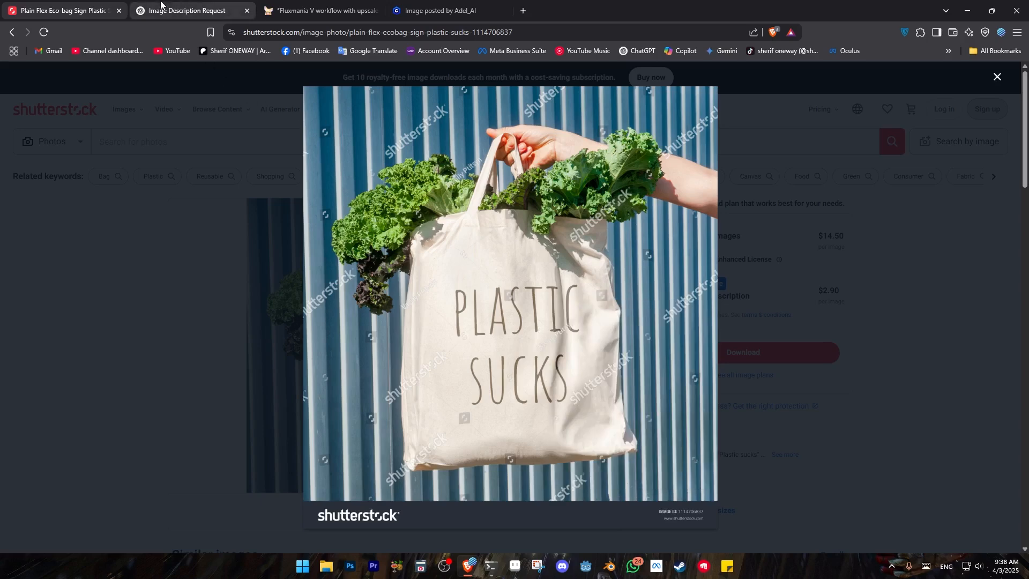
pyautogui.click(177, 11)
pyautogui.click(488, 506)
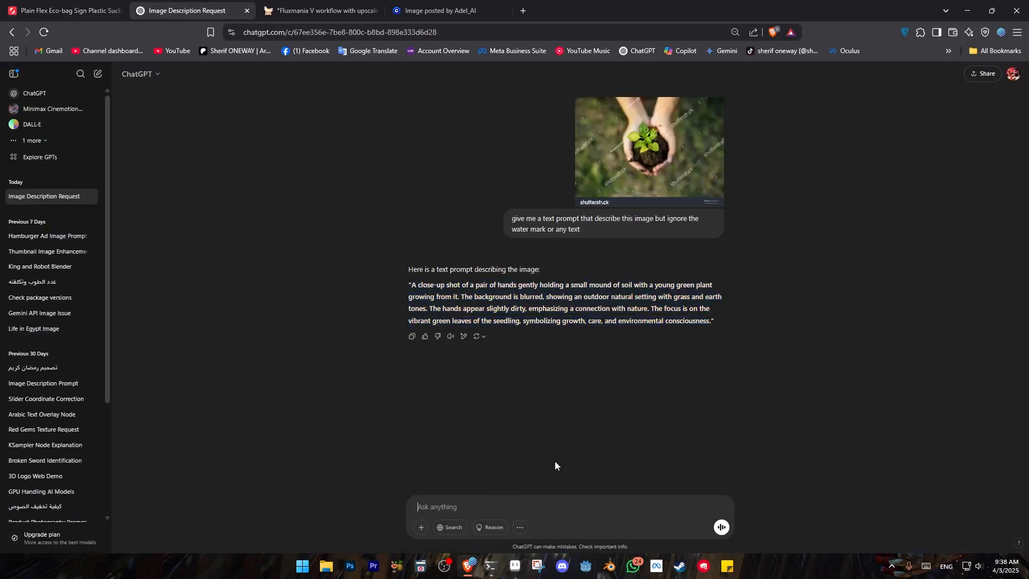
pyautogui.hotkey('ctrl', 'v')
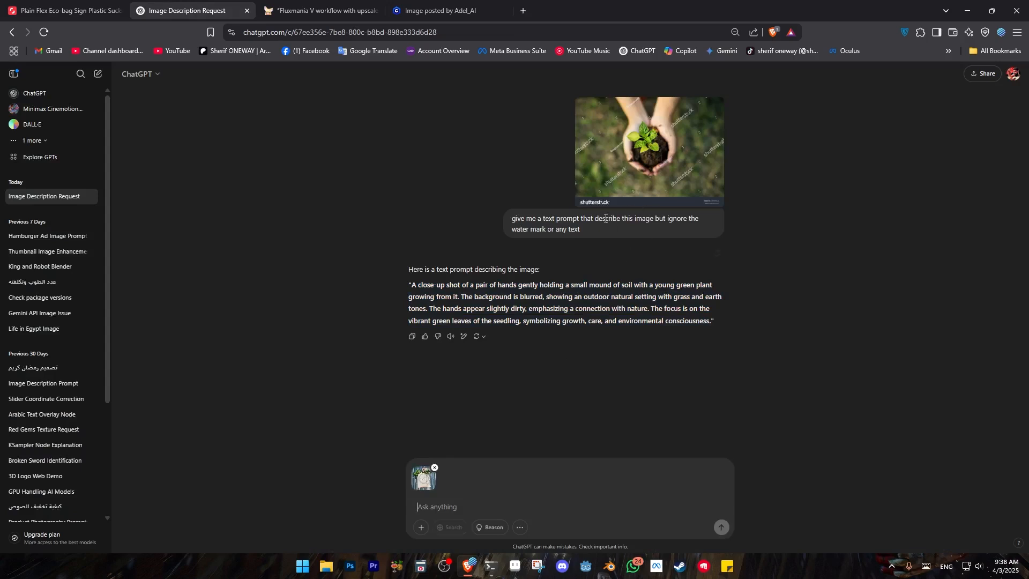
# - Reuse the earlier request without "or any text", asking for a text prompt that describes the image but ignores the water mark, and send it
pyautogui.tripleClick(588, 220)
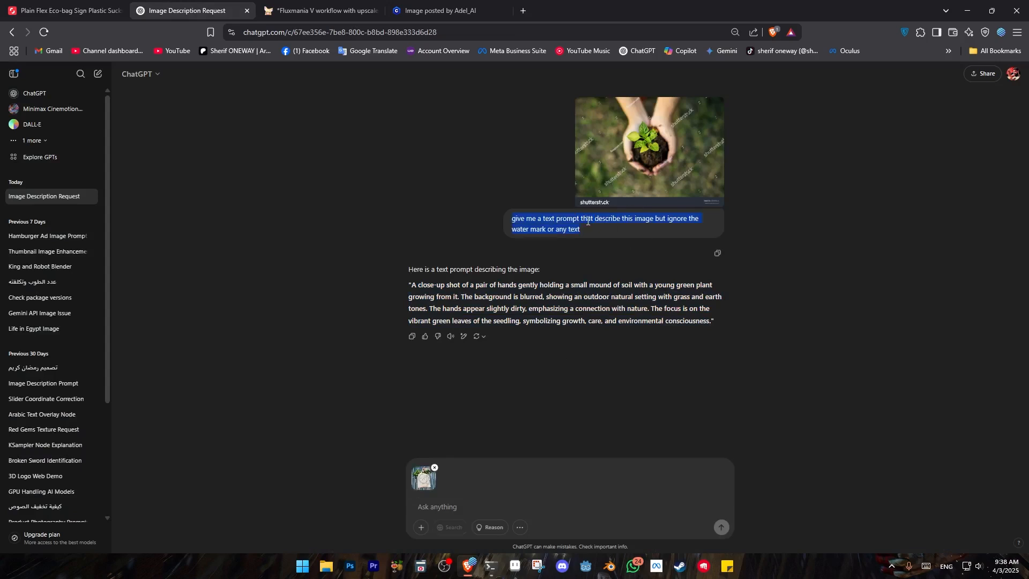
pyautogui.click(428, 514)
pyautogui.hotkey('ctrl', 'v')
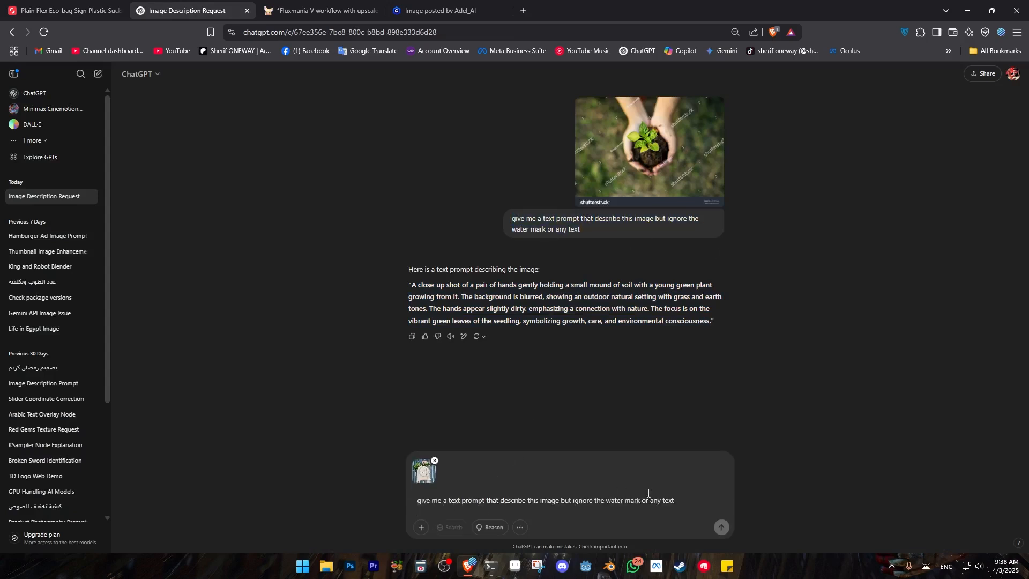
pyautogui.moveTo(686, 501); pyautogui.dragTo(643, 498)
pyautogui.press('BackSpace')
pyautogui.click(720, 528)
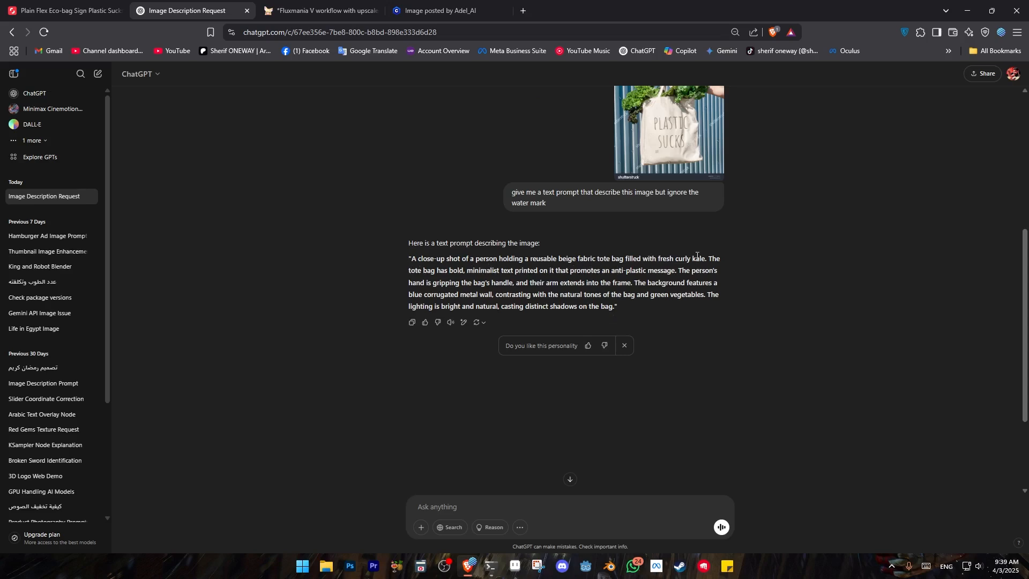
# - Copy the tote bag description from the ChatGPT reply and replace the text of the ComfyUI prompt node with it
pyautogui.moveTo(614, 306); pyautogui.dragTo(413, 261)
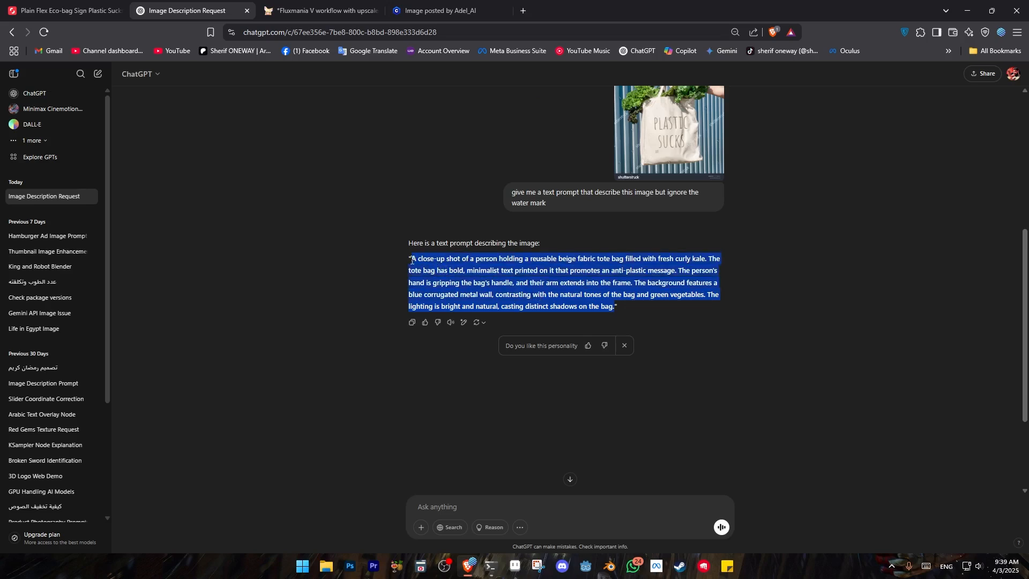
pyautogui.rightClick(470, 271)
pyautogui.click(478, 278)
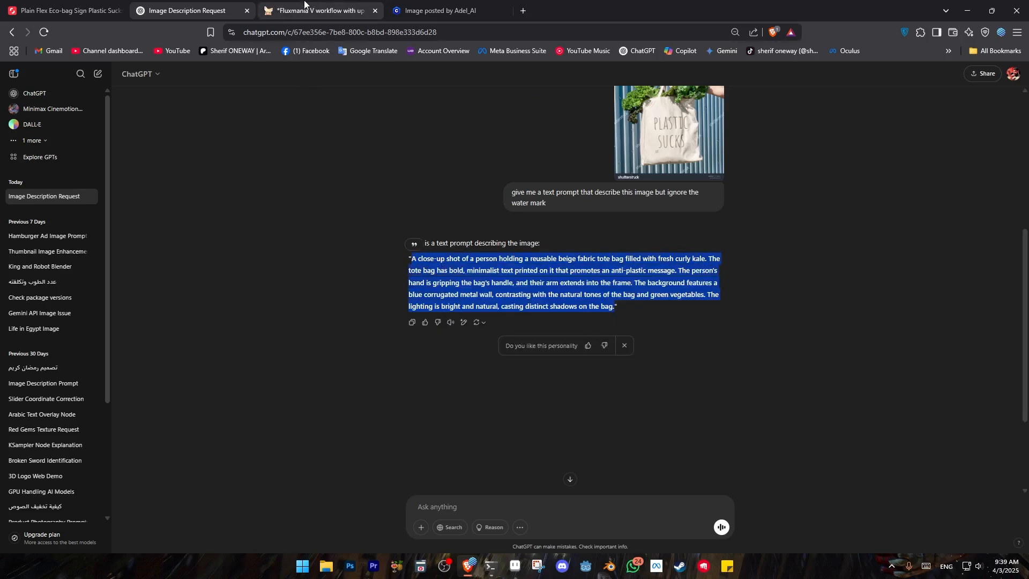
pyautogui.click(304, 8)
pyautogui.scroll(-5, 209, 214)
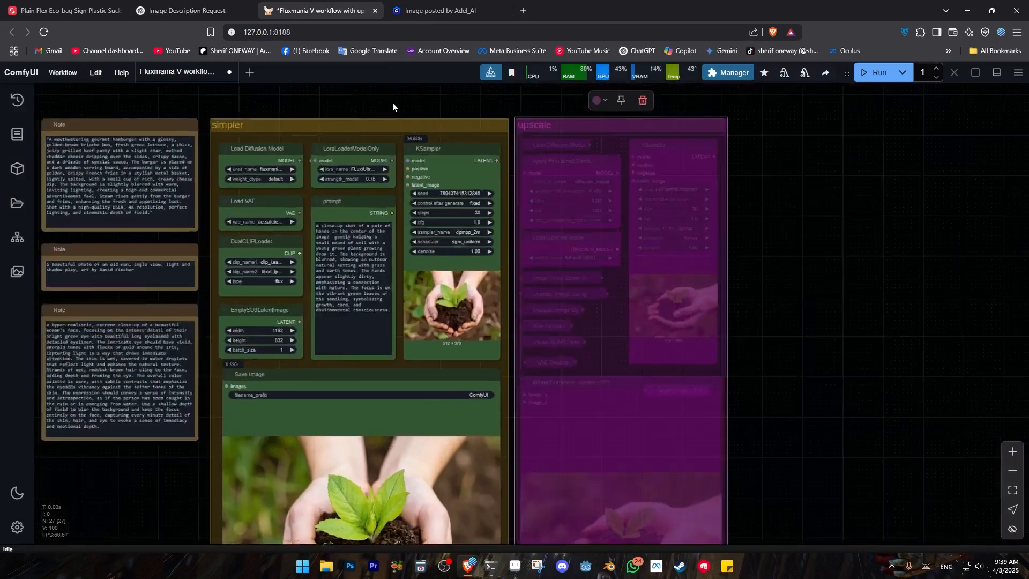
pyautogui.scroll(3, 392, 106)
pyautogui.click(322, 350)
pyautogui.hotkey('ctrl', 'a')
pyautogui.hotkey('ctrl', 'v')
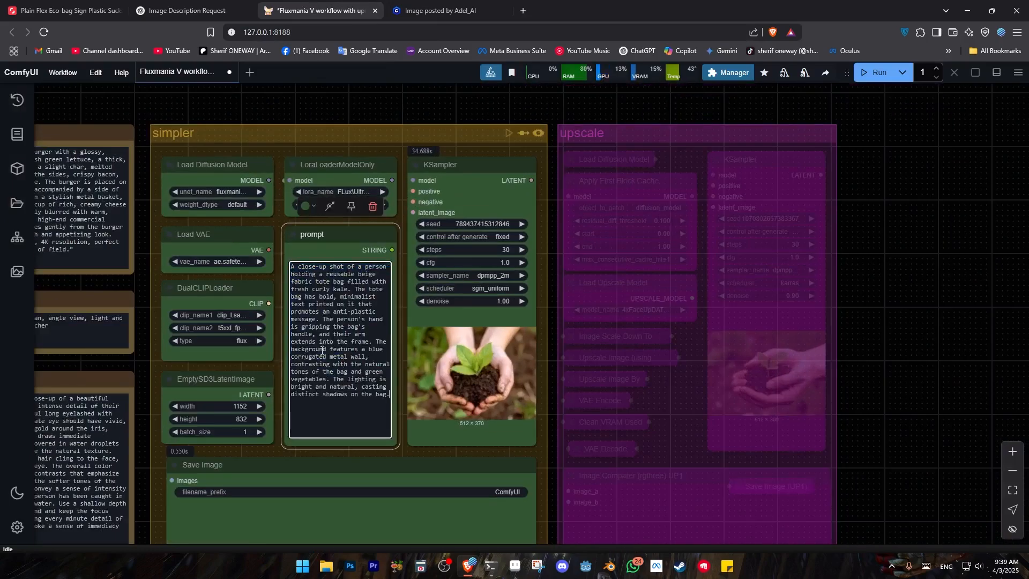
# - Add says "plastic sucks" directly after the words "anti-plastic message" in the prompt
pyautogui.scroll(7, 209, 316)
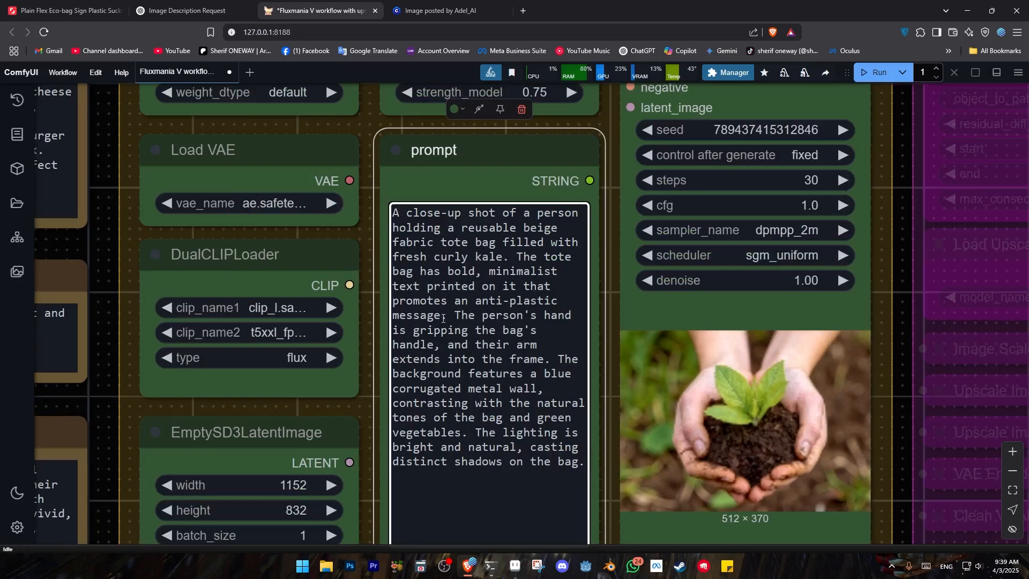
pyautogui.click(443, 319)
pyautogui.write('sy')
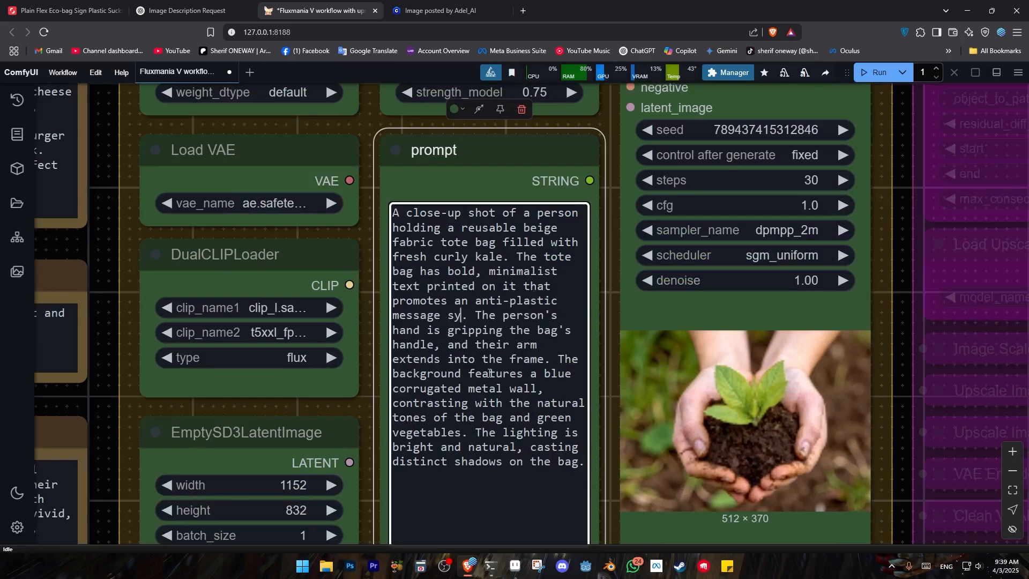
pyautogui.press('BackSpace')
pyautogui.write('ays "plastic sucks"')
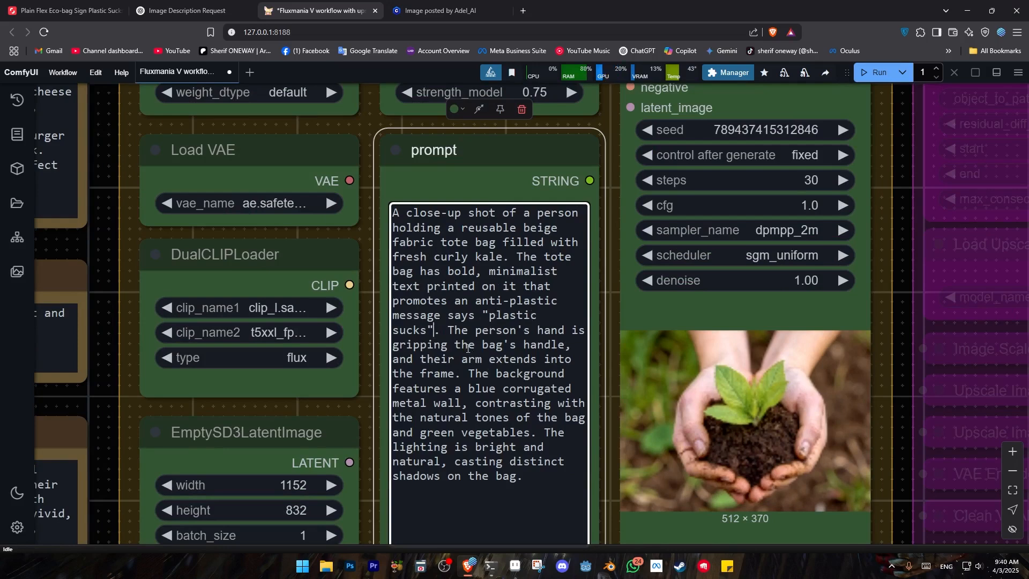
# - Re-enable the bypassed upscale group and run the workflow to generate the tote bag image
pyautogui.scroll(-7, 321, 321)
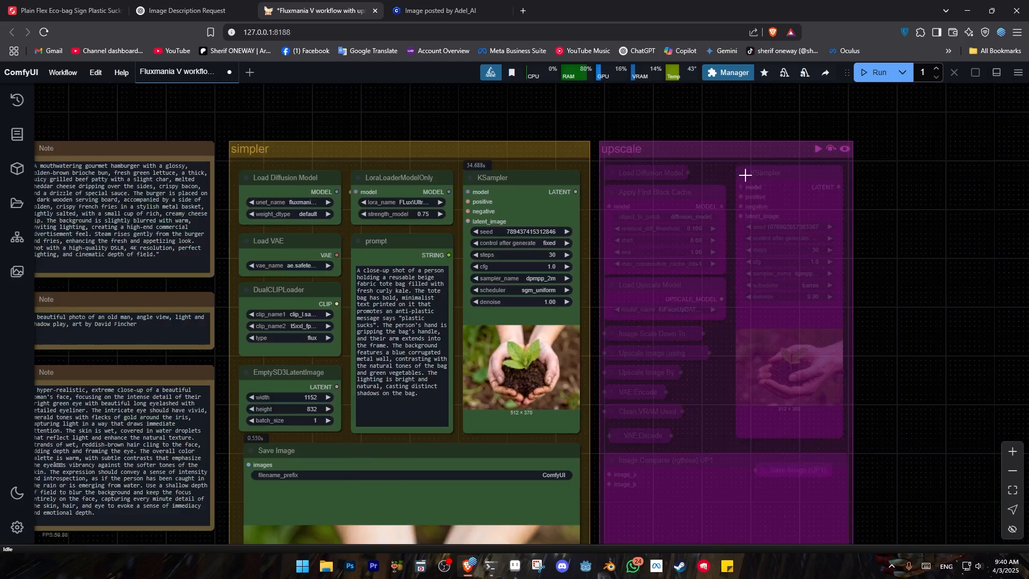
pyautogui.click(823, 149)
pyautogui.click(832, 149)
pyautogui.scroll(-5, 943, 368)
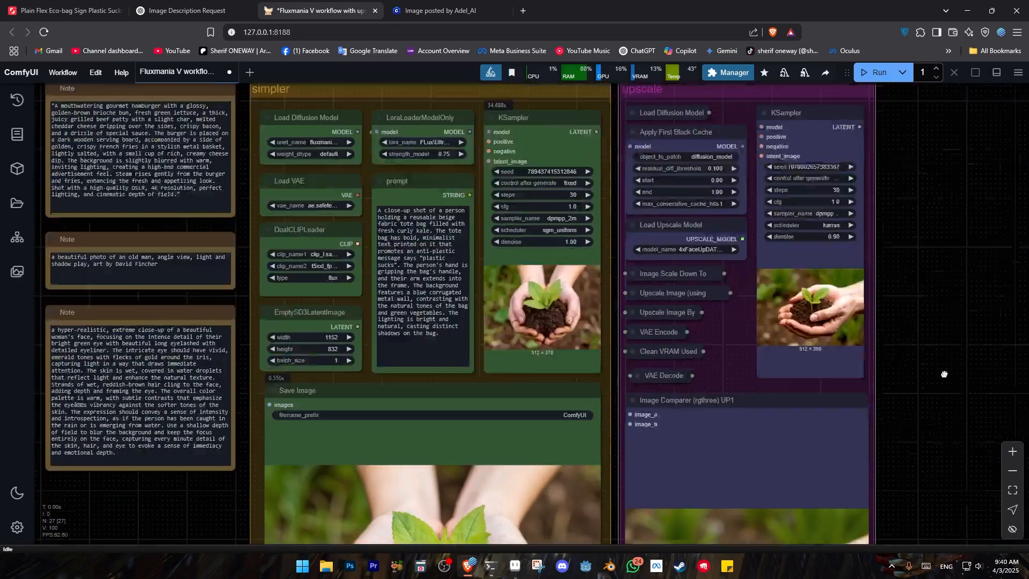
pyautogui.moveTo(953, 358); pyautogui.dragTo(854, 315)
pyautogui.scroll(-1, 867, 316)
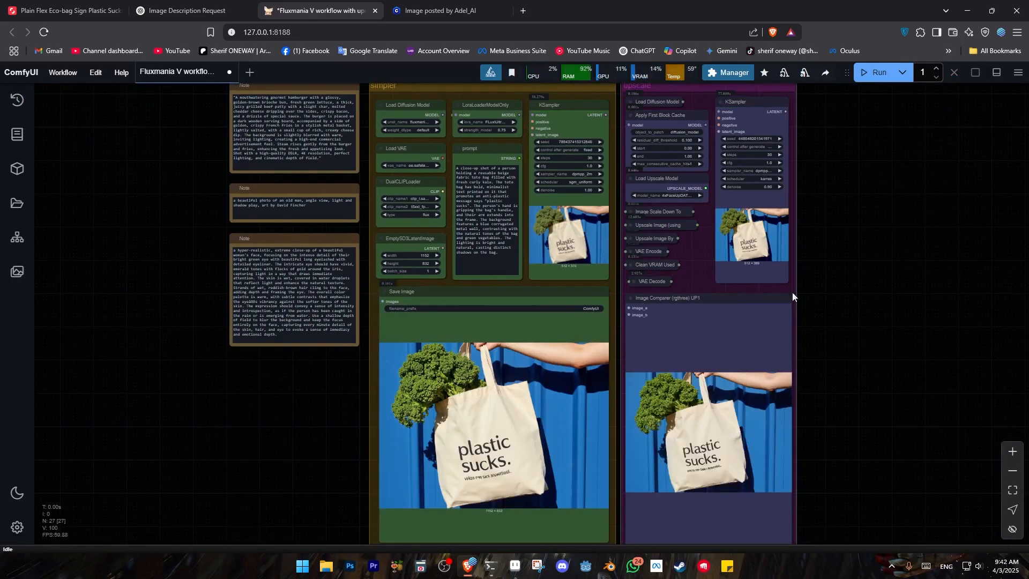
# - Compare the base and upscaled versions of the tote bag in the Image Comparer, examining the printed text and fabric up close
pyautogui.scroll(6, 792, 292)
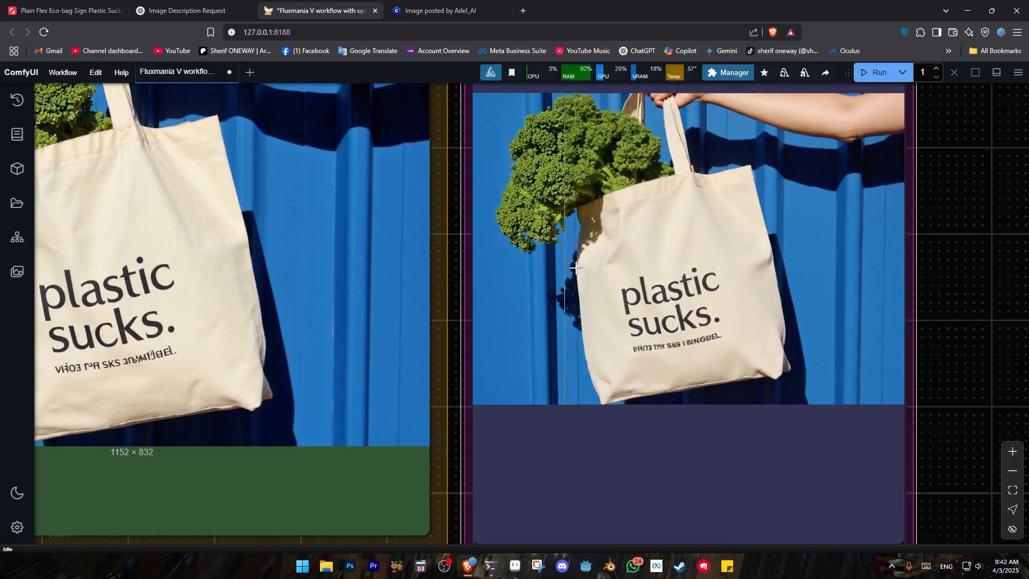
pyautogui.scroll(2, 575, 268)
pyautogui.scroll(2, 930, 225)
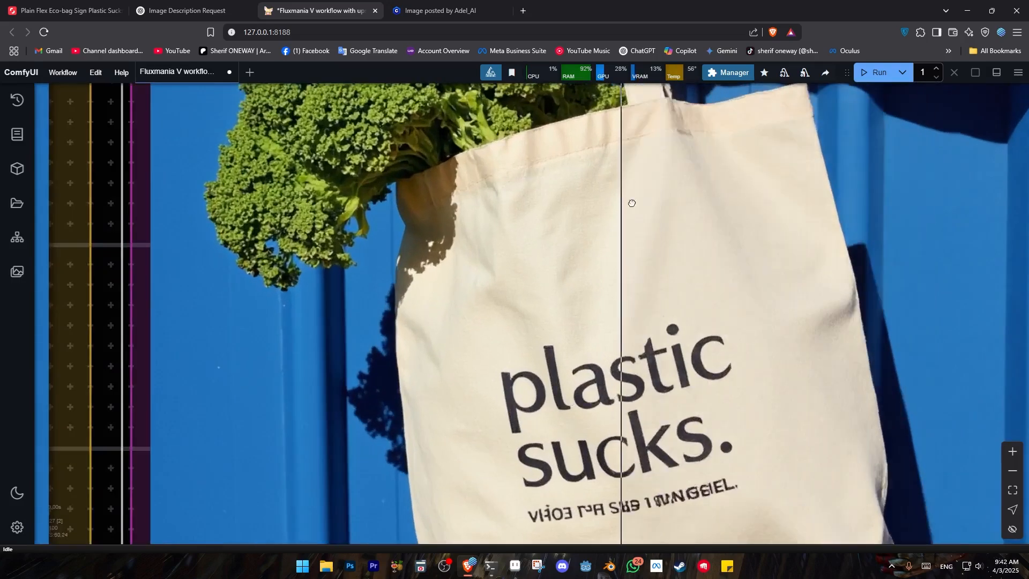
pyautogui.moveTo(631, 203); pyautogui.dragTo(775, 391)
pyautogui.moveTo(898, 346); pyautogui.dragTo(757, 108)
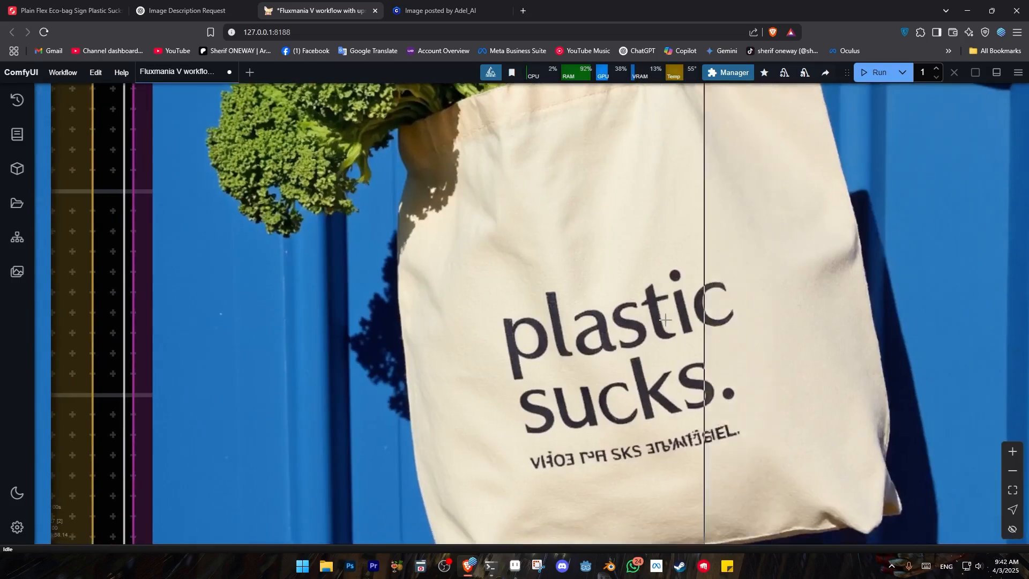
pyautogui.scroll(8, 665, 320)
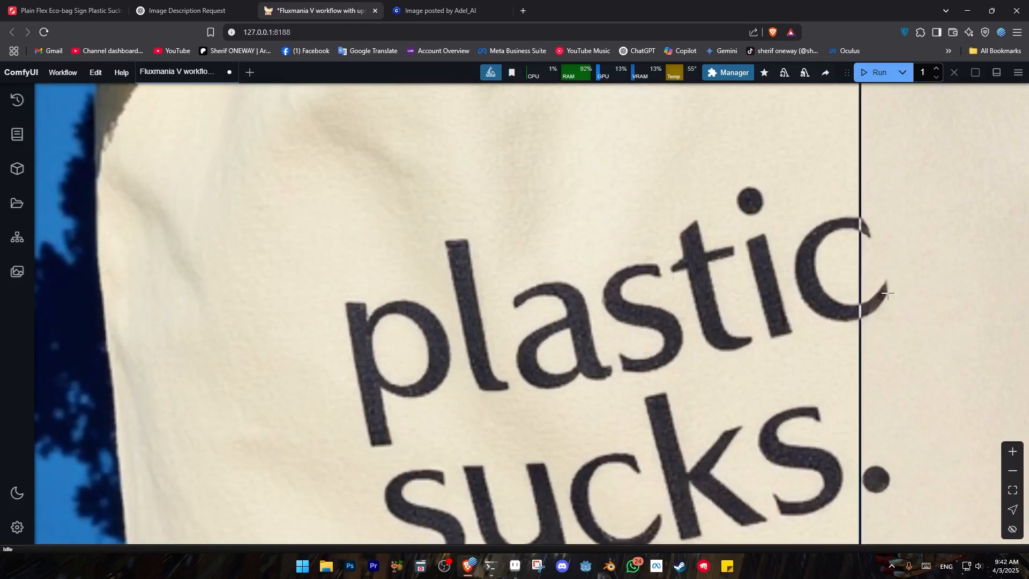
pyautogui.scroll(-4, 981, 281)
pyautogui.moveTo(981, 281); pyautogui.dragTo(804, 199)
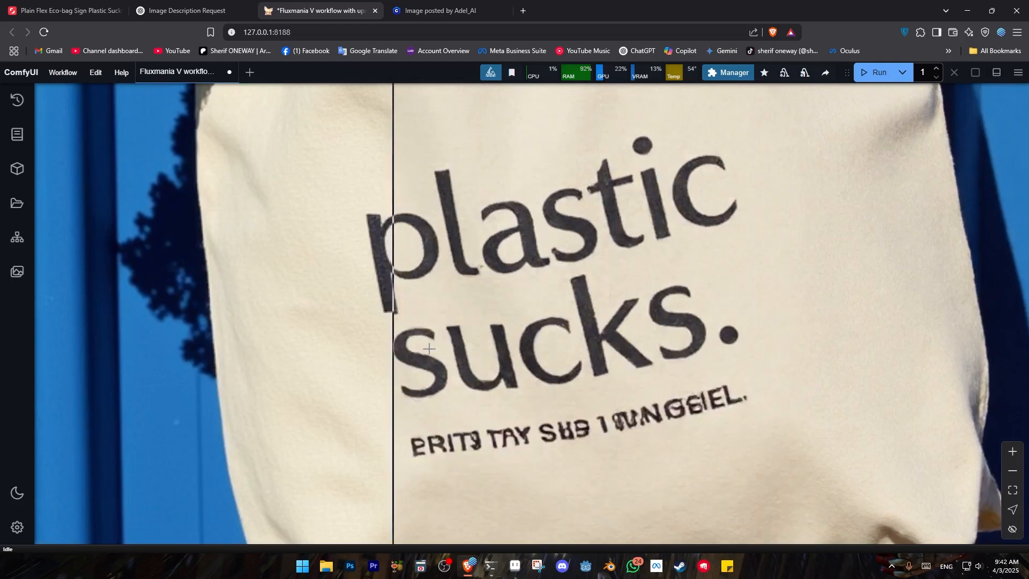
pyautogui.scroll(-2, 429, 349)
pyautogui.scroll(-3, 803, 315)
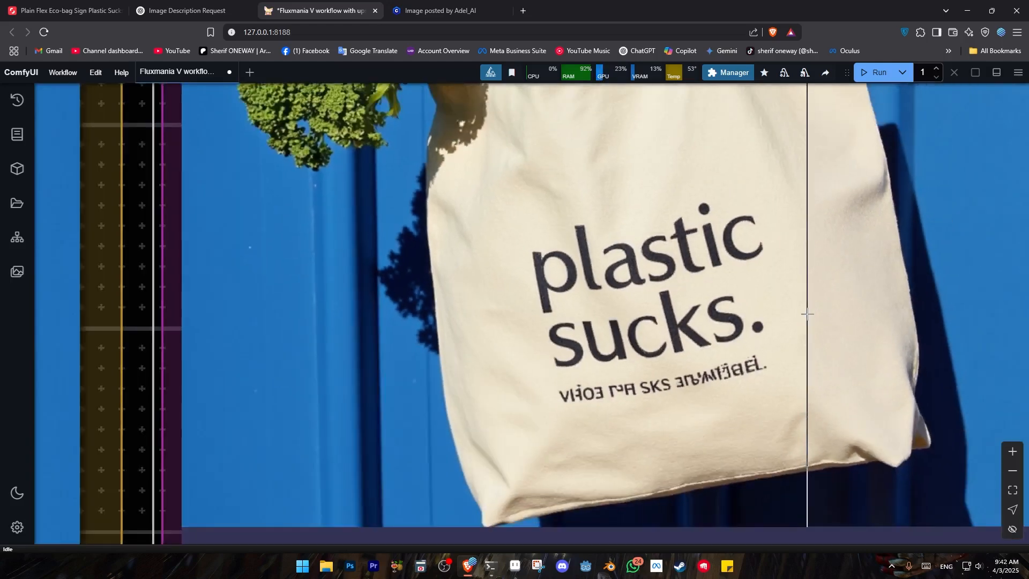
pyautogui.scroll(3, 809, 332)
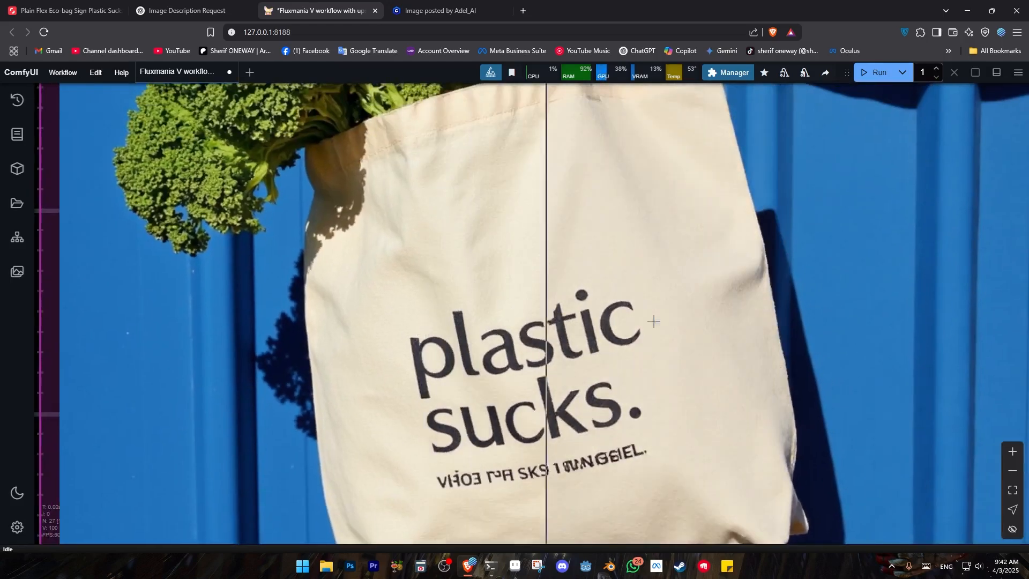
pyautogui.scroll(-4, 793, 305)
pyautogui.moveTo(873, 295); pyautogui.dragTo(718, 369)
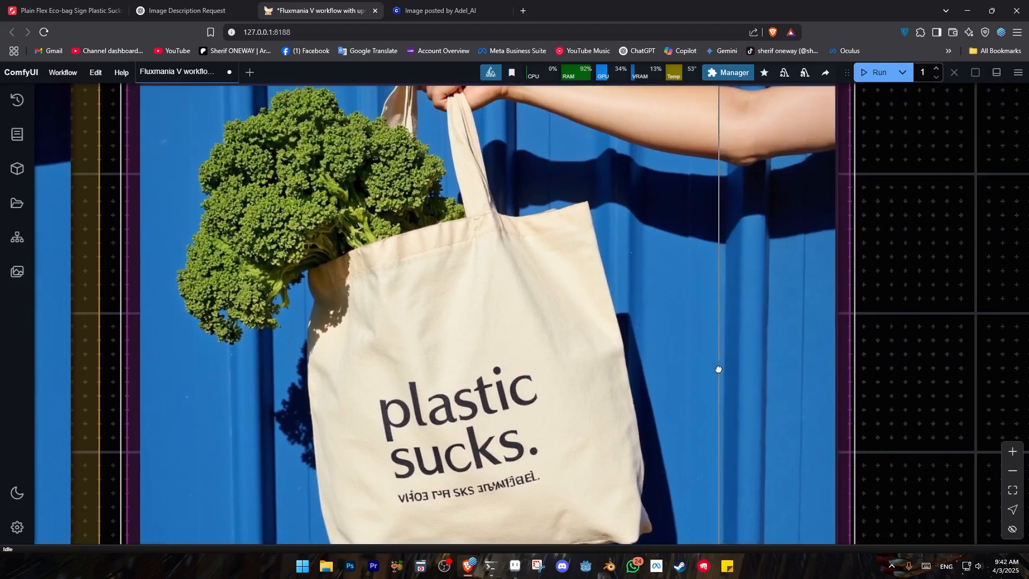
pyautogui.scroll(-2, 719, 370)
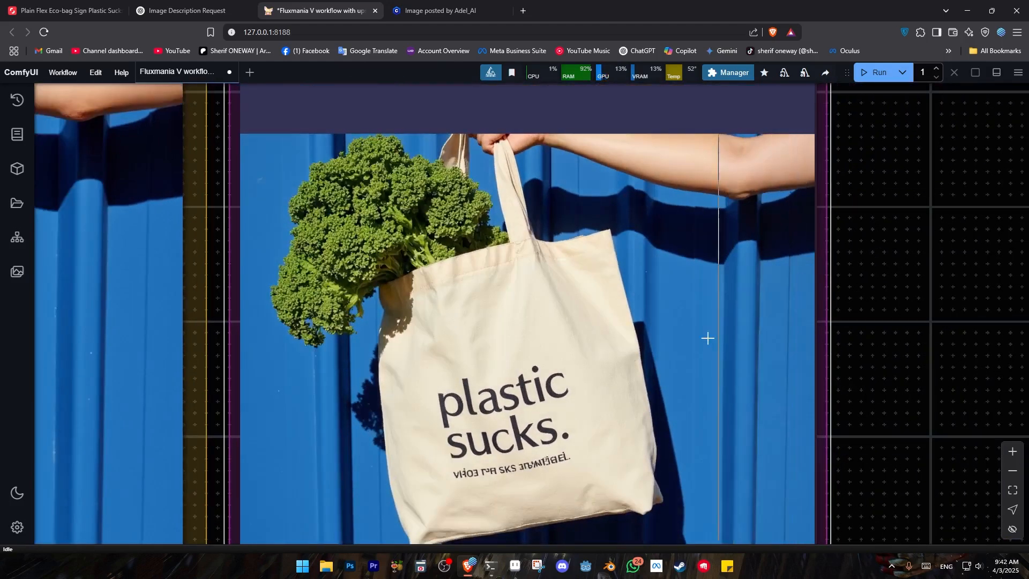
# - Examine the arm, bag handle and kale up close in the Image Comparer's before-and-after view
pyautogui.scroll(11, 770, 148)
pyautogui.moveTo(394, 195); pyautogui.dragTo(654, 248)
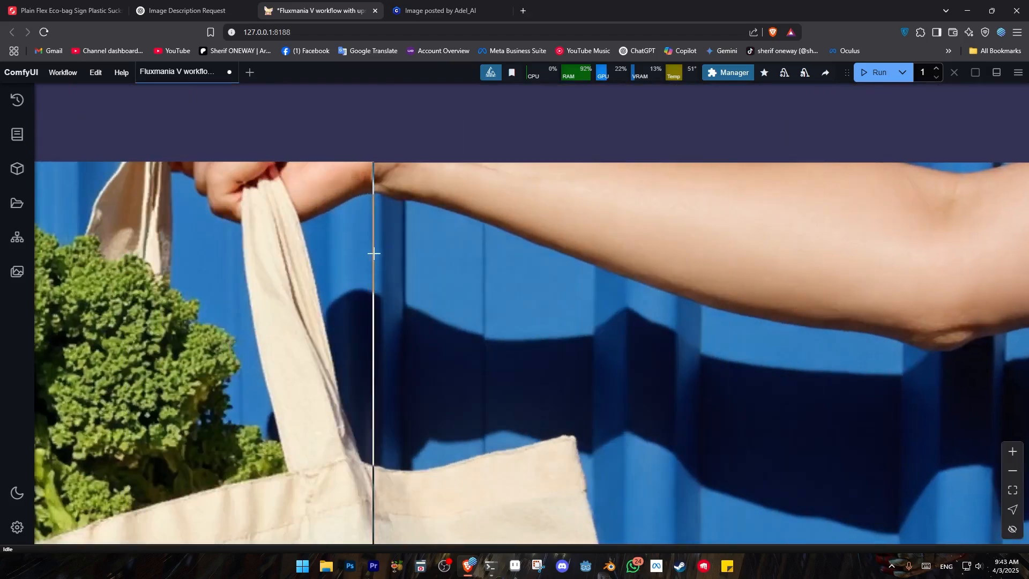
pyautogui.scroll(-3, 563, 263)
pyautogui.scroll(-8, 686, 362)
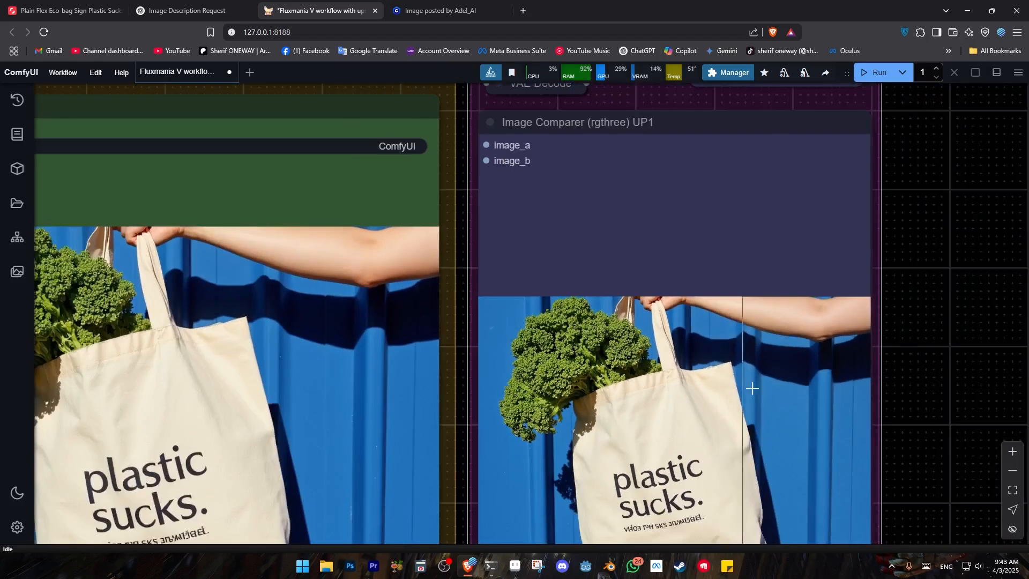
pyautogui.scroll(-1, 753, 388)
pyautogui.moveTo(1021, 432); pyautogui.dragTo(918, 341)
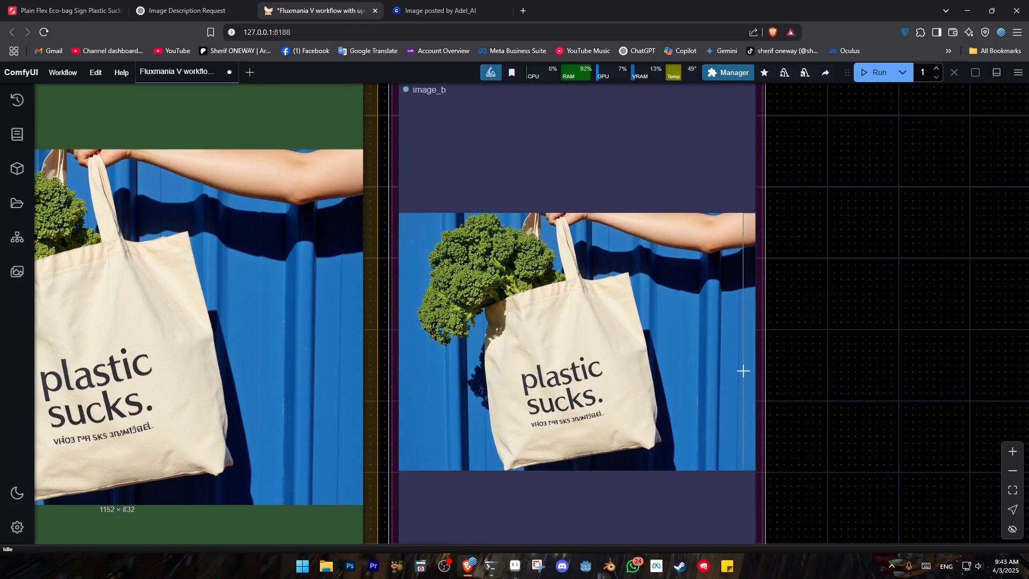
# - Replace the prompt with the gourmet hamburger text copied from the first note and run the workflow
pyautogui.scroll(-10, 804, 343)
pyautogui.scroll(8, 899, 300)
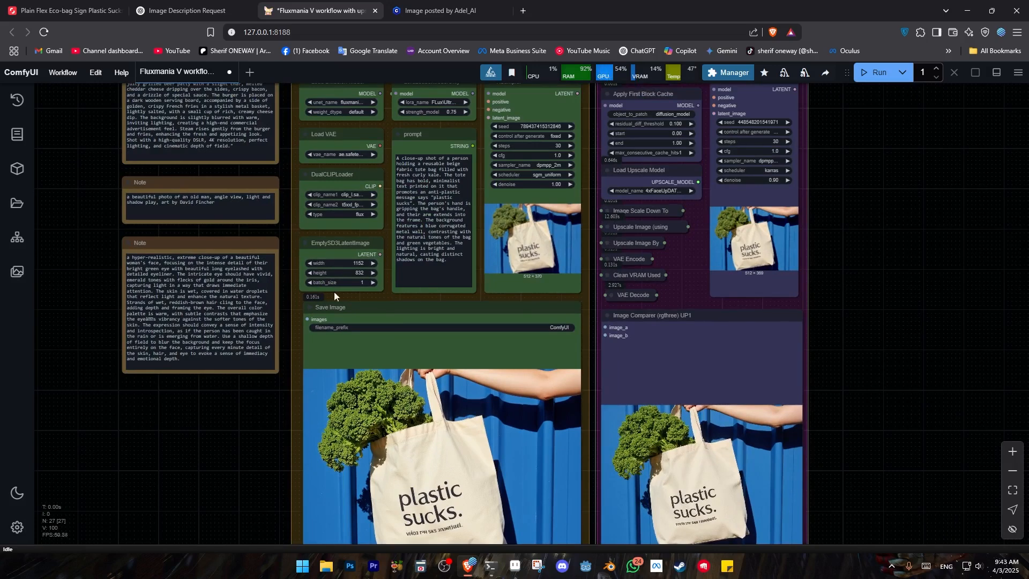
pyautogui.moveTo(93, 165); pyautogui.dragTo(74, 195)
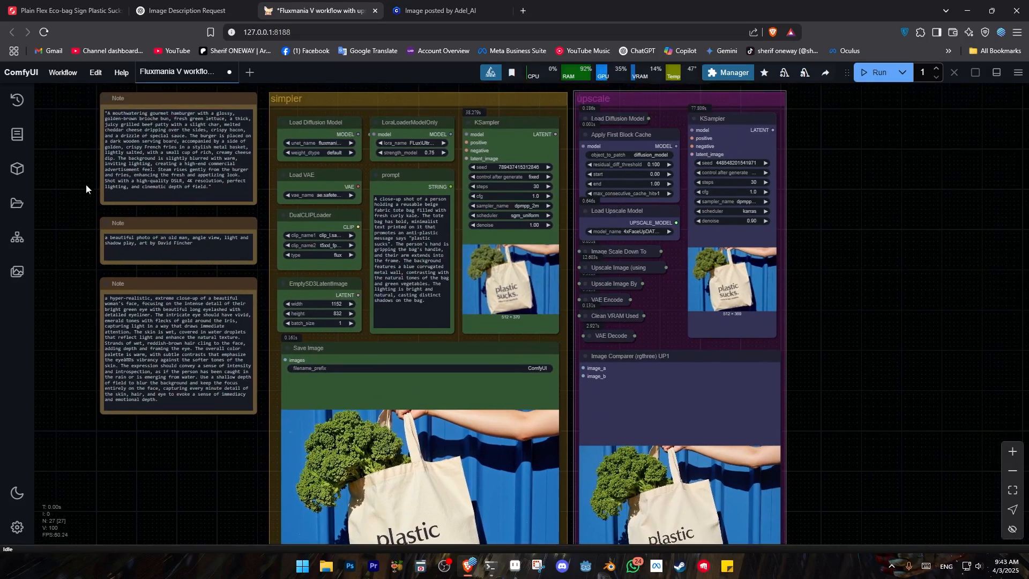
pyautogui.click(176, 157)
pyautogui.hotkey('ctrl', 'a')
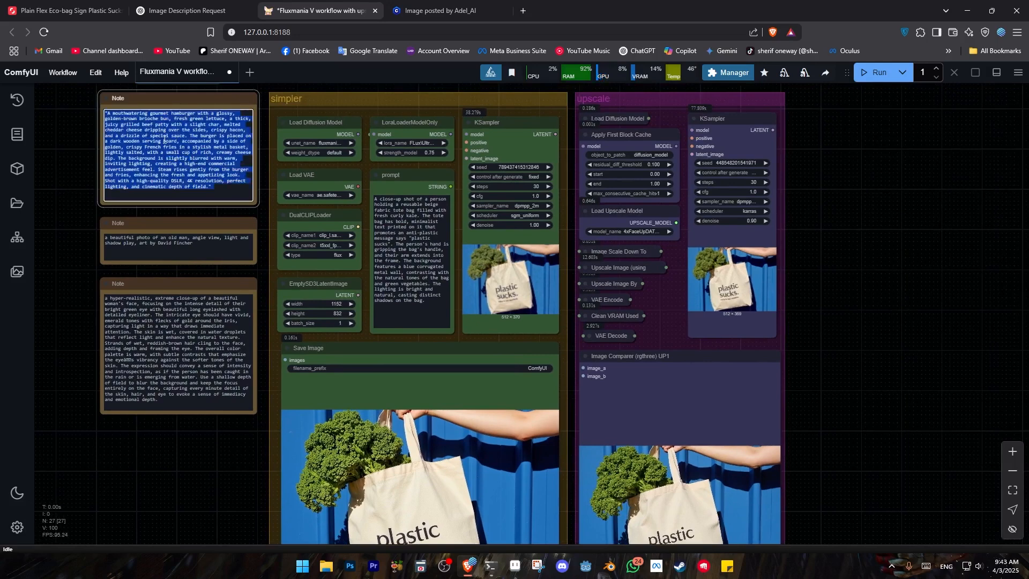
pyautogui.rightClick(175, 156)
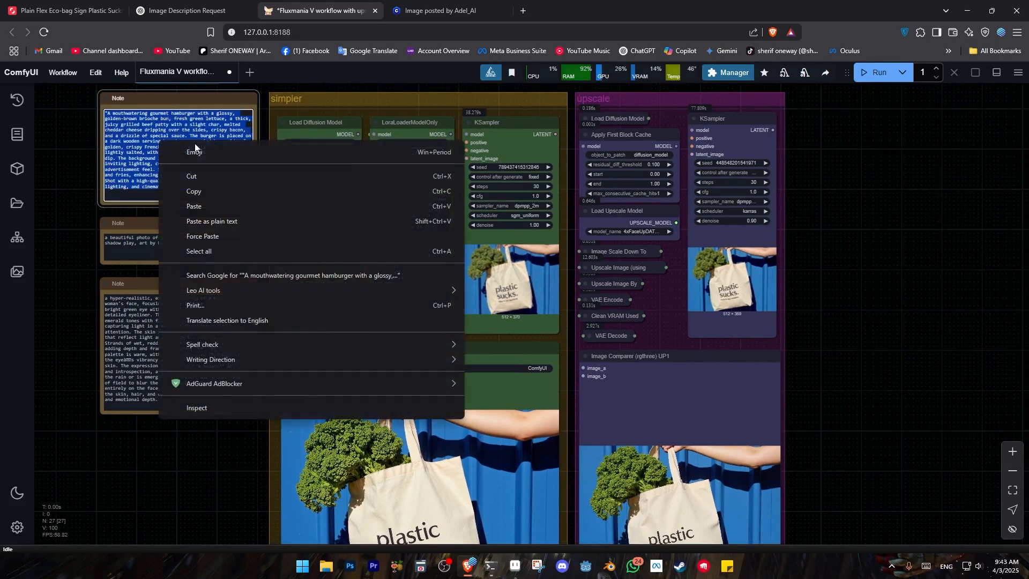
pyautogui.click(211, 190)
pyautogui.click(393, 231)
pyautogui.hotkey('ctrl', 'a')
pyautogui.hotkey('ctrl', 'v')
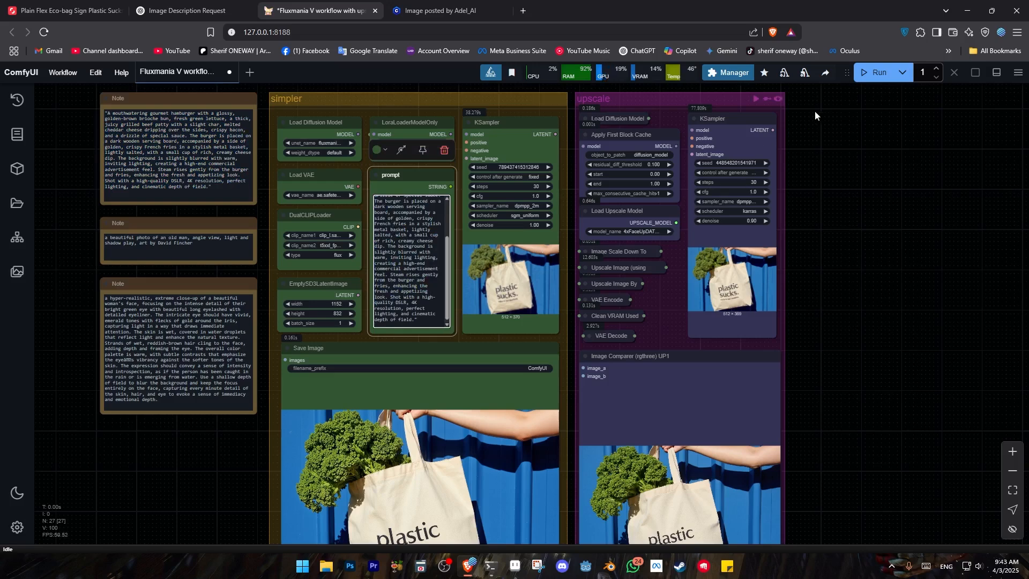
pyautogui.click(872, 75)
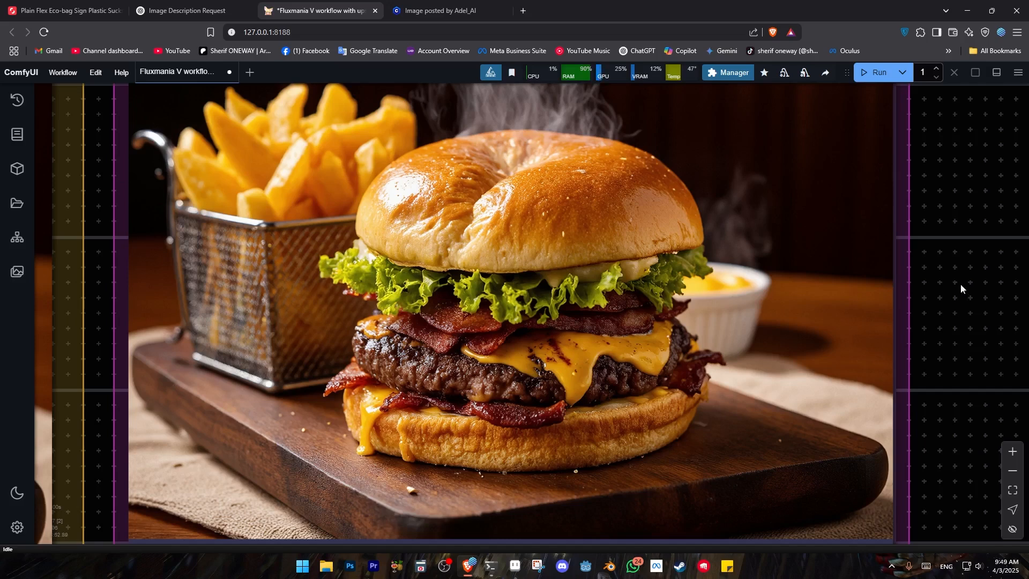
# - Inspect the upscaled burger image up close for detail, and review it beside the base image and node settings
pyautogui.moveTo(998, 213); pyautogui.dragTo(937, 277)
pyautogui.scroll(-2, 992, 239)
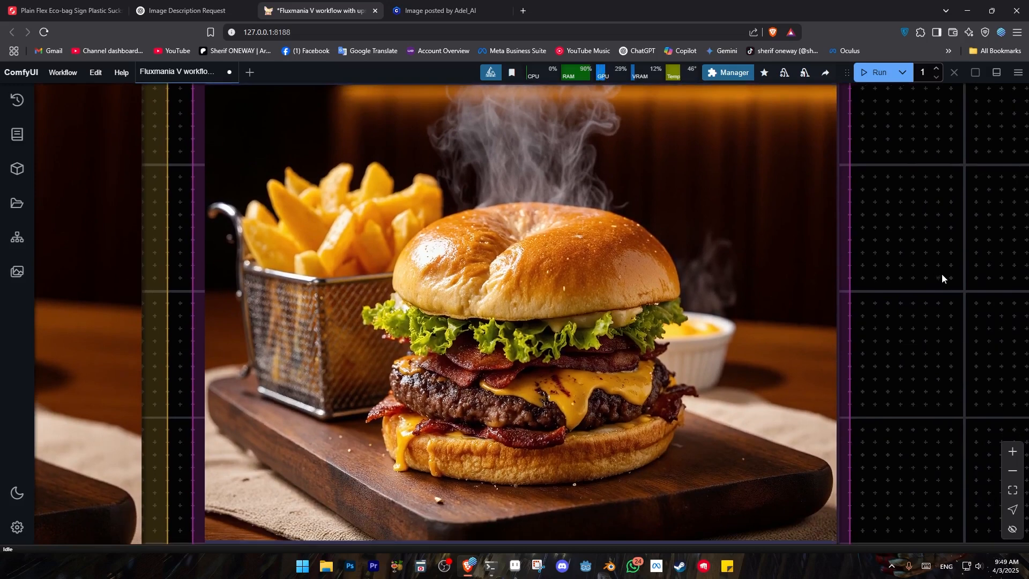
pyautogui.scroll(5, 950, 378)
pyautogui.scroll(-1, 951, 365)
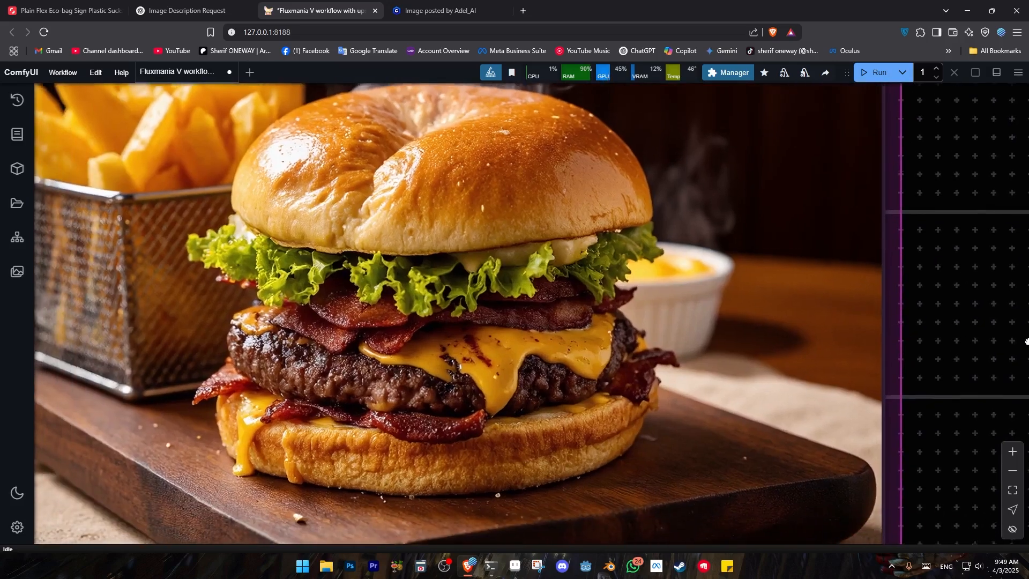
pyautogui.moveTo(952, 352); pyautogui.dragTo(997, 334)
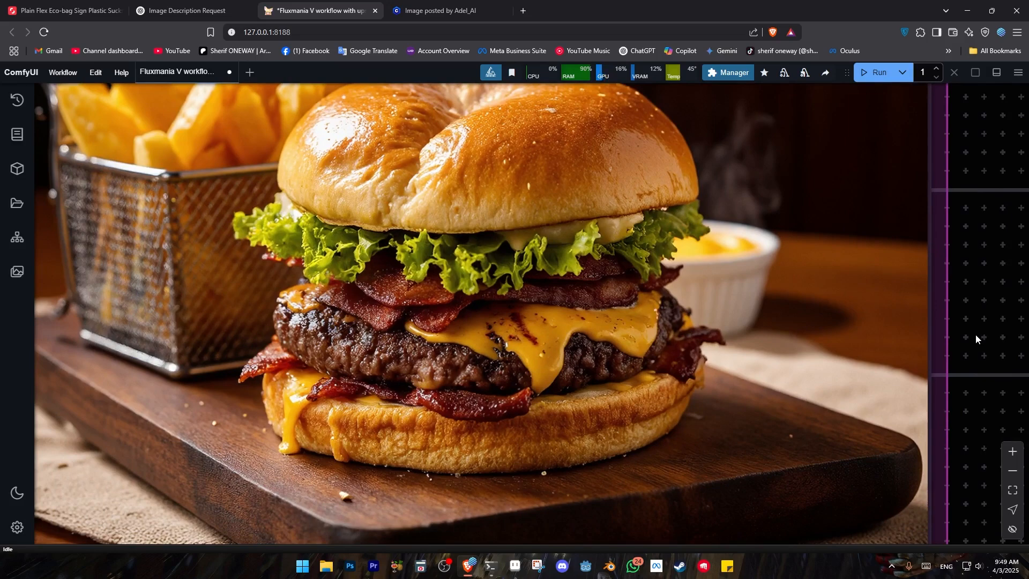
pyautogui.scroll(-5, 1004, 320)
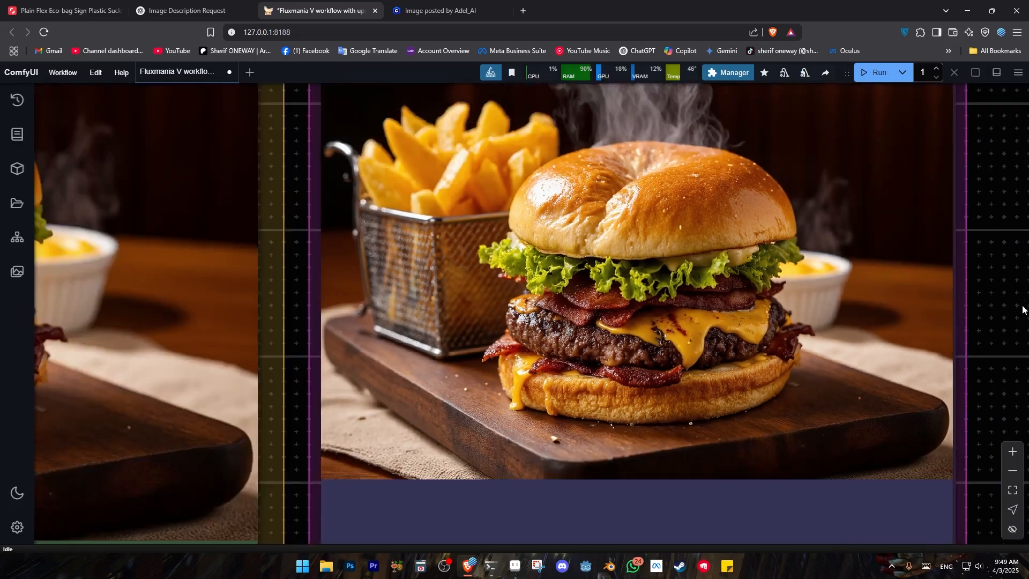
pyautogui.scroll(3, 950, 345)
pyautogui.scroll(-2, 1025, 282)
pyautogui.scroll(-4, 1025, 281)
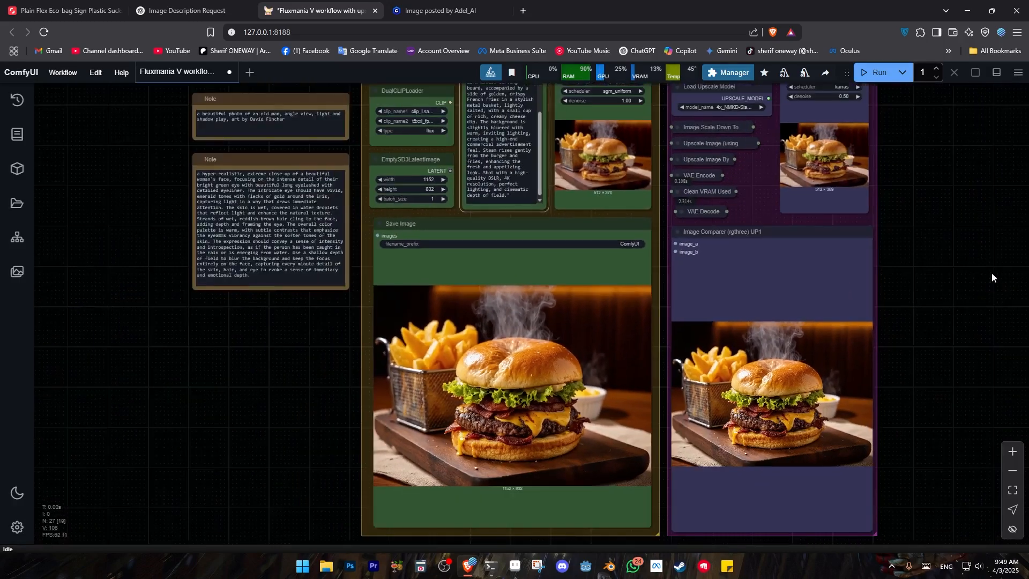
pyautogui.scroll(-1, 960, 294)
pyautogui.moveTo(960, 294); pyautogui.dragTo(915, 320)
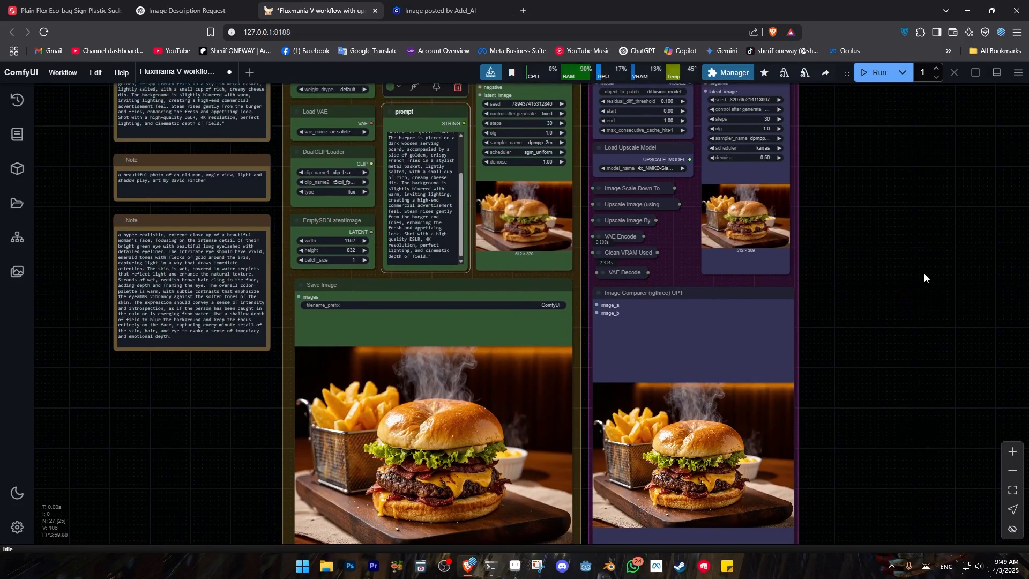
pyautogui.moveTo(930, 242); pyautogui.dragTo(891, 288)
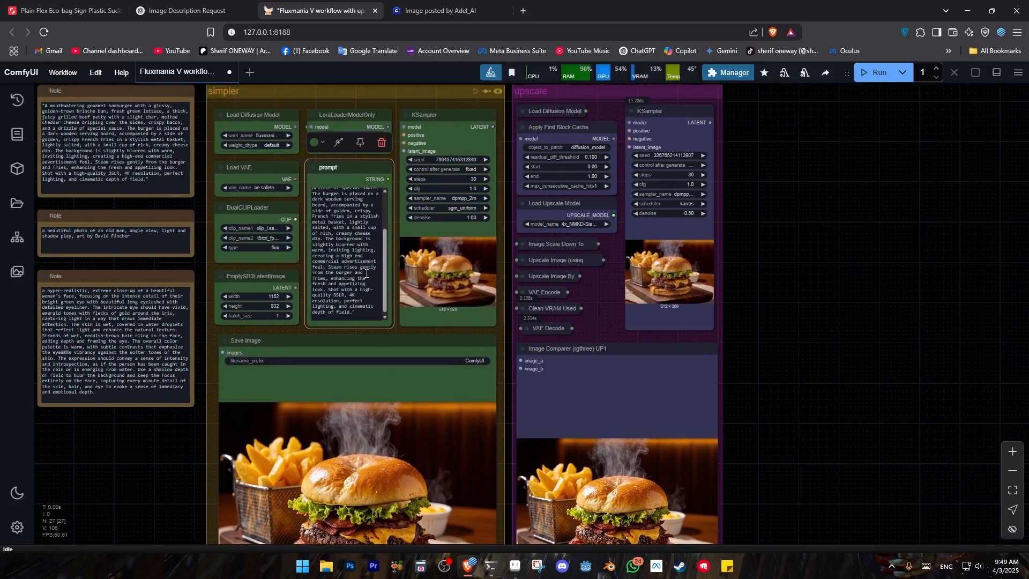
# - Replace the whole burger prompt with "a cat on green screen background"
pyautogui.click(360, 315)
pyautogui.hotkey('ctrl', 'a')
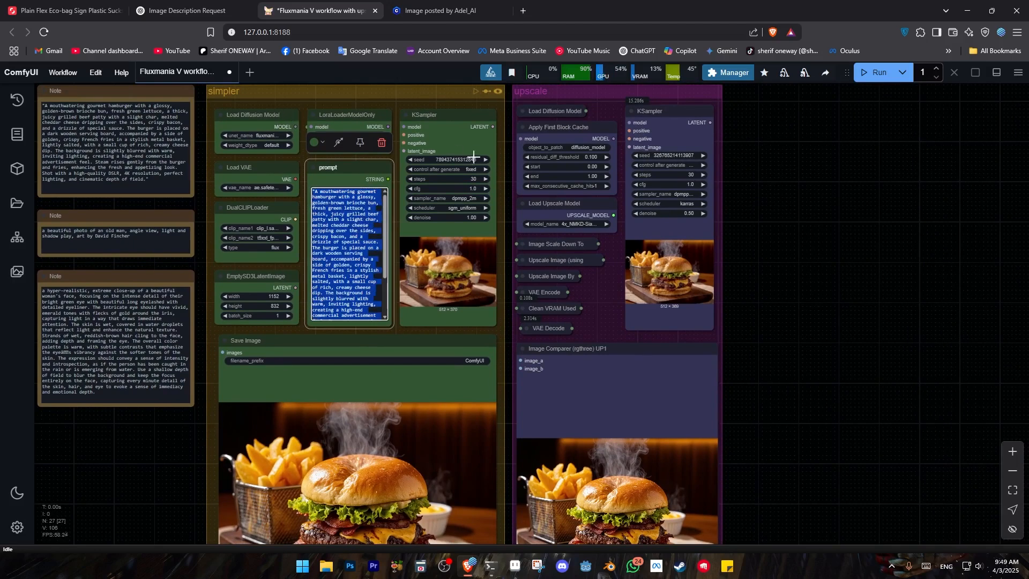
pyautogui.hotkey('ctrl', 'v')
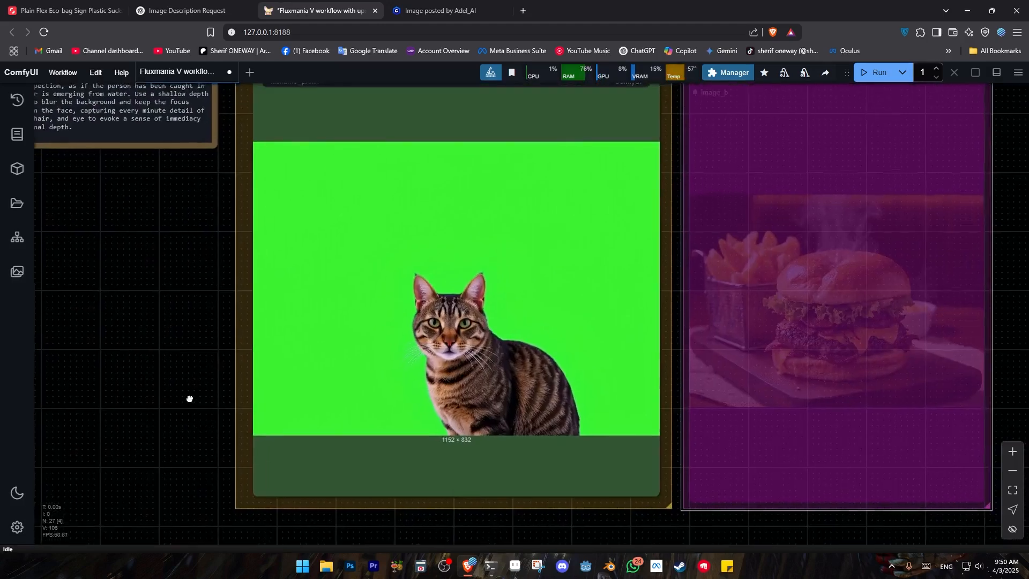
# - Examine the generated cat and its green background up close, and review the image beside the prompt, notes and node settings
pyautogui.scroll(3, 190, 398)
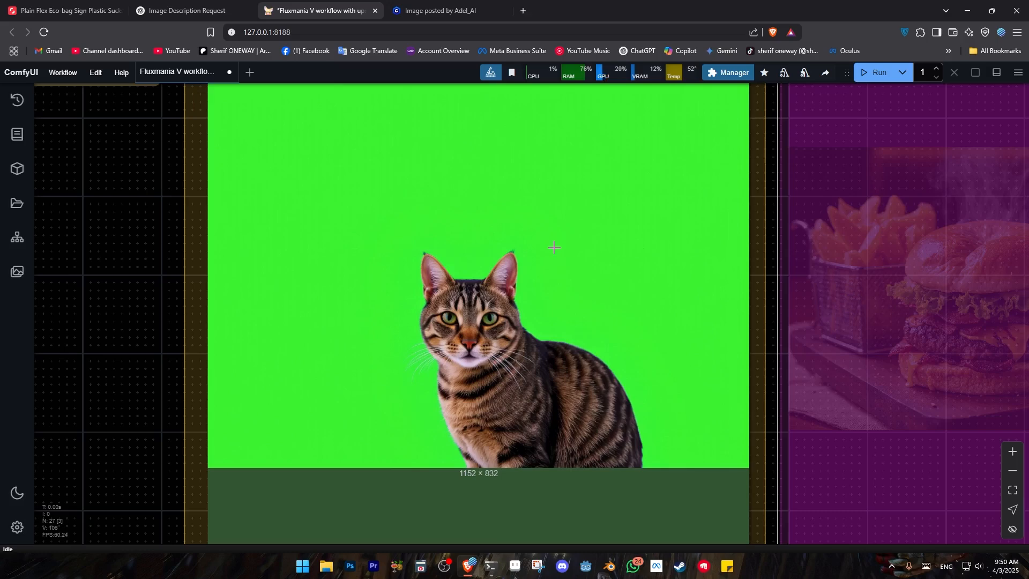
pyautogui.scroll(-4, 555, 247)
pyautogui.moveTo(616, 198); pyautogui.dragTo(549, 266)
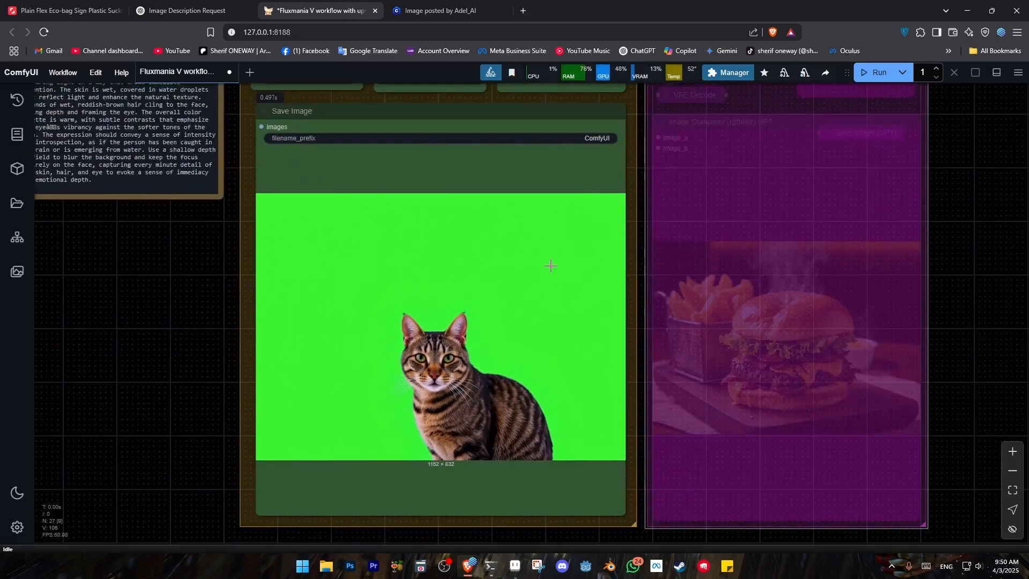
pyautogui.scroll(-4, 555, 258)
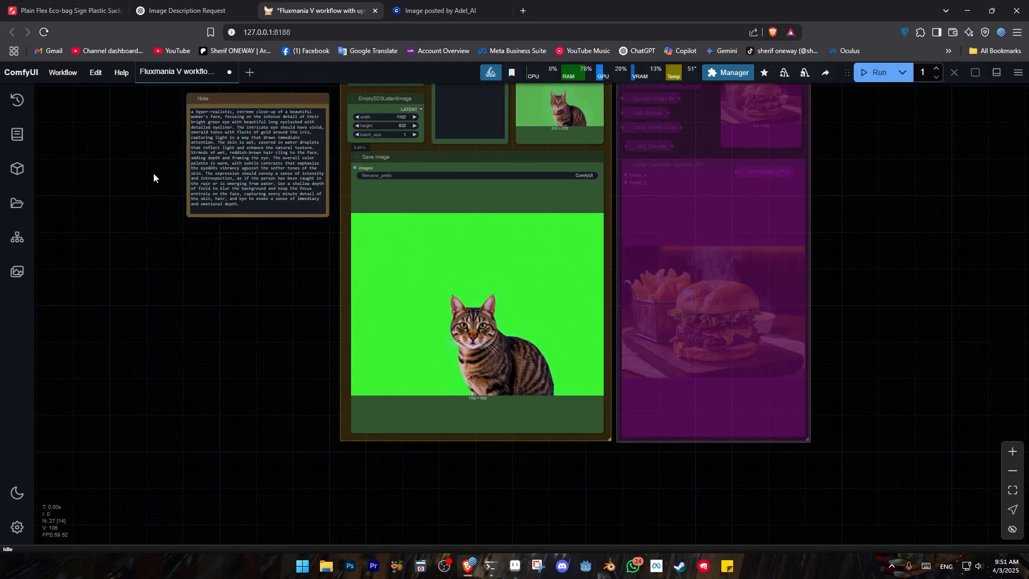
pyautogui.moveTo(274, 273); pyautogui.dragTo(223, 418)
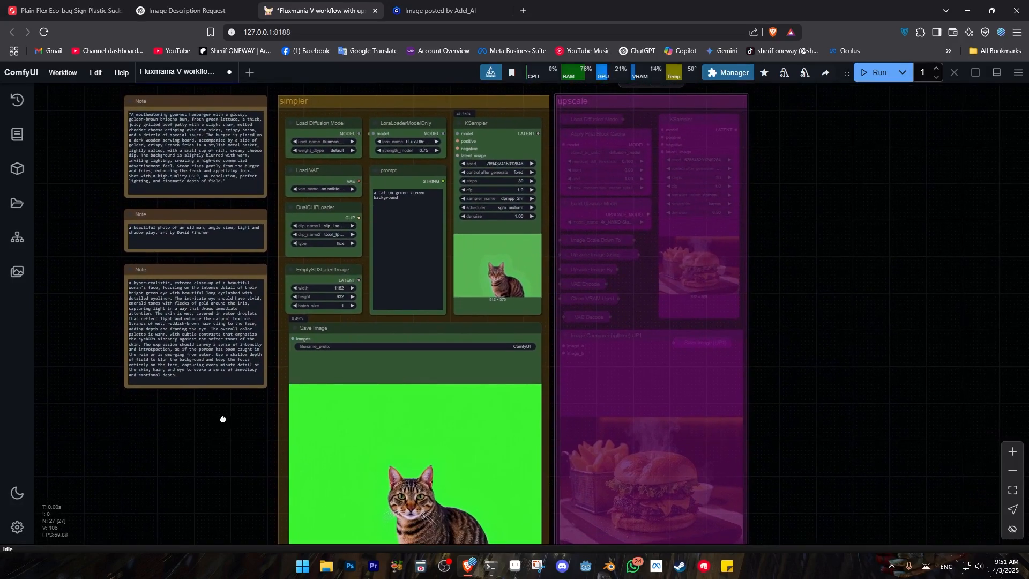